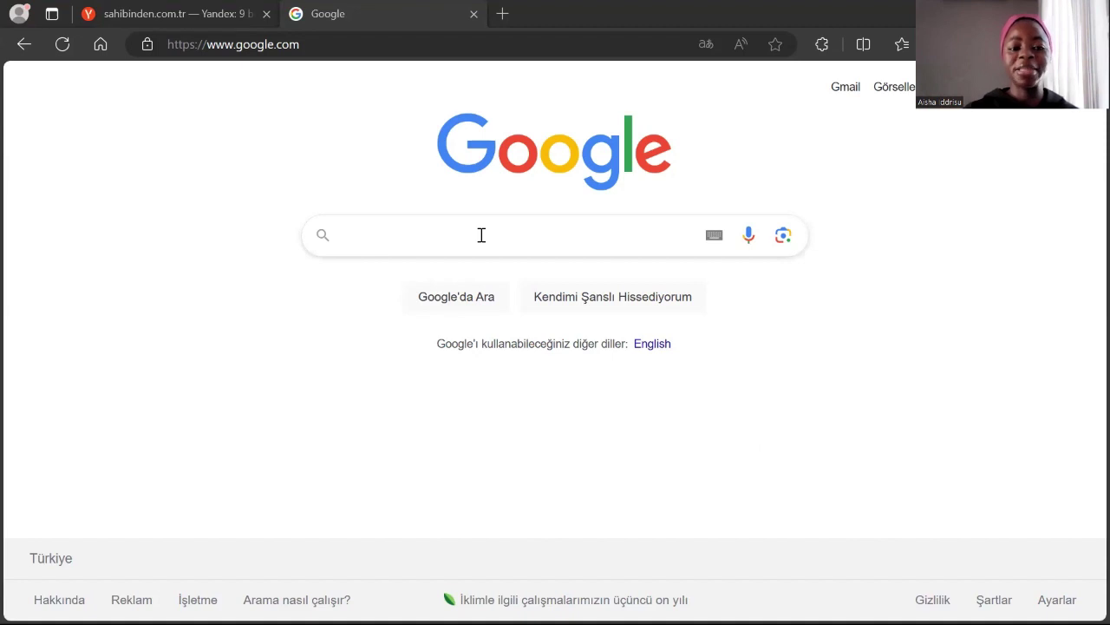
# - Type 'sahi' into the Google search box to bring up sahibinden suggestions
pyautogui.write('sahi')
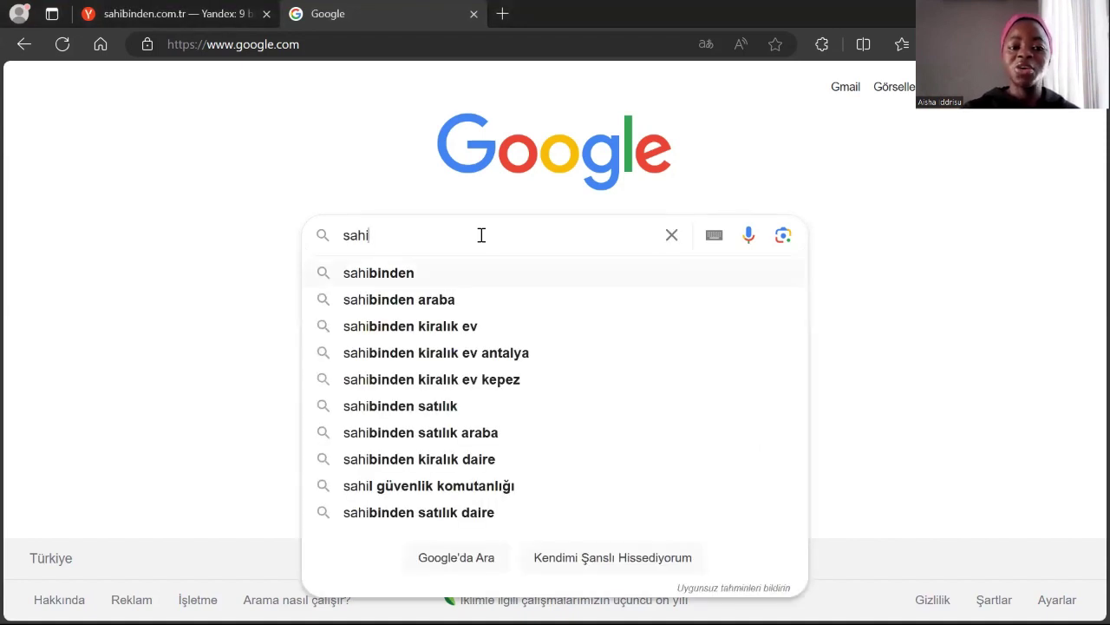
# - Search for sahibinden, open sahibinden.com from the results and log out of the signed-in account
pyautogui.click(387, 274)
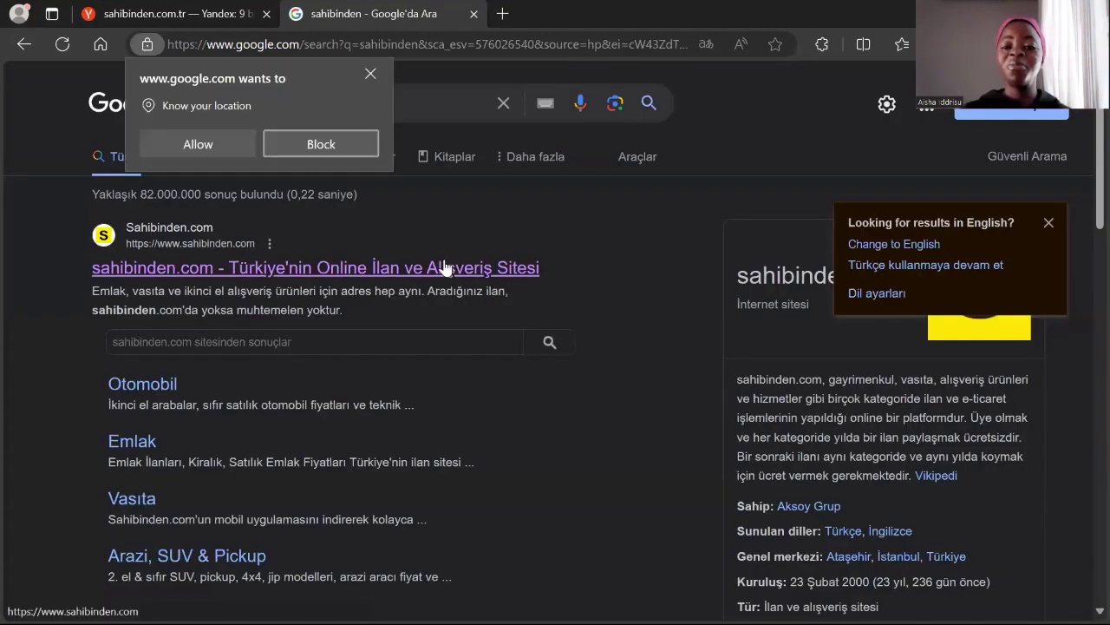
pyautogui.click(249, 274)
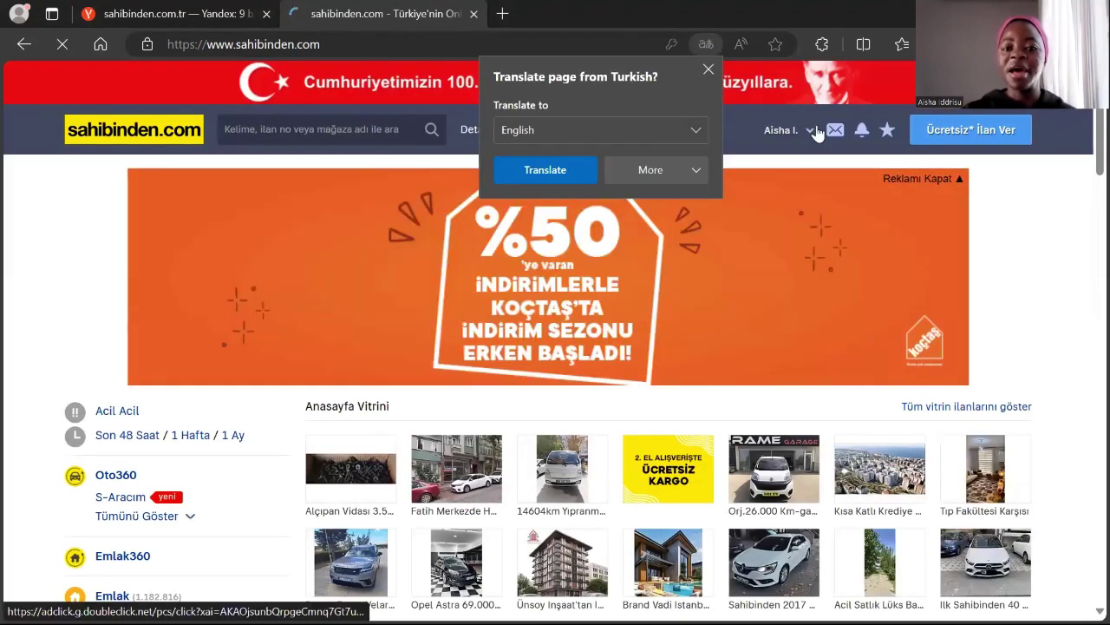
pyautogui.click(810, 132)
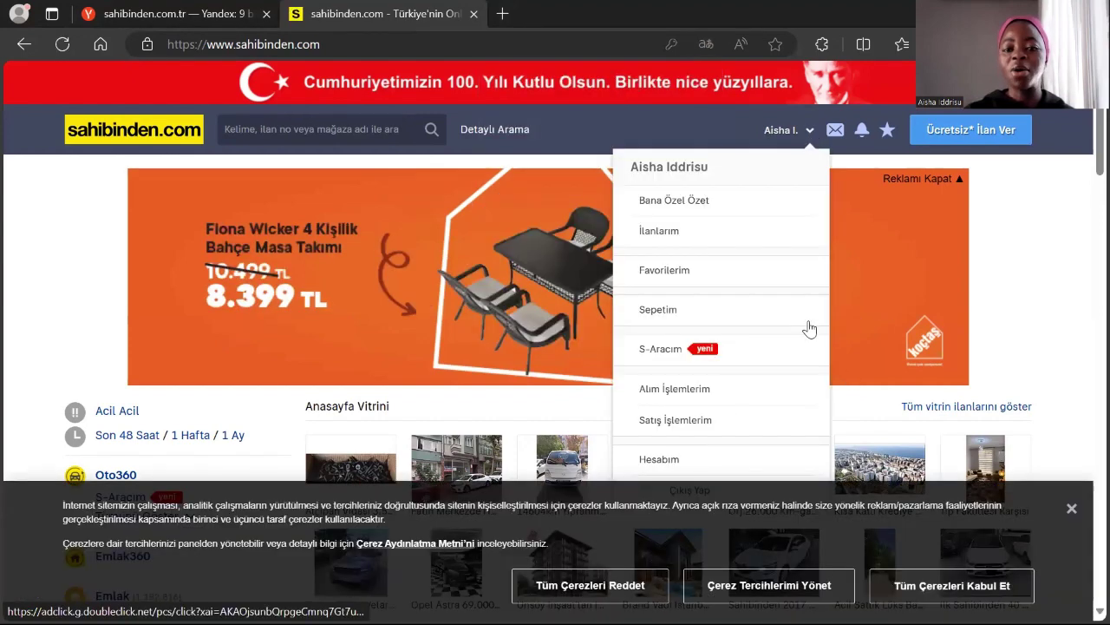
pyautogui.scroll(-1, 720, 409)
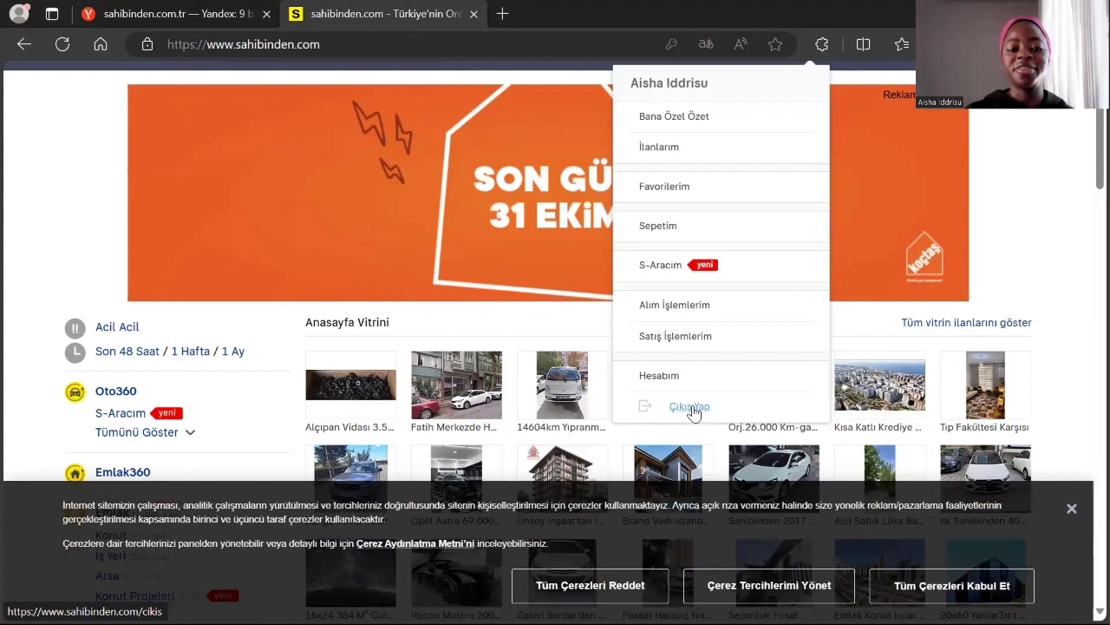
pyautogui.click(694, 411)
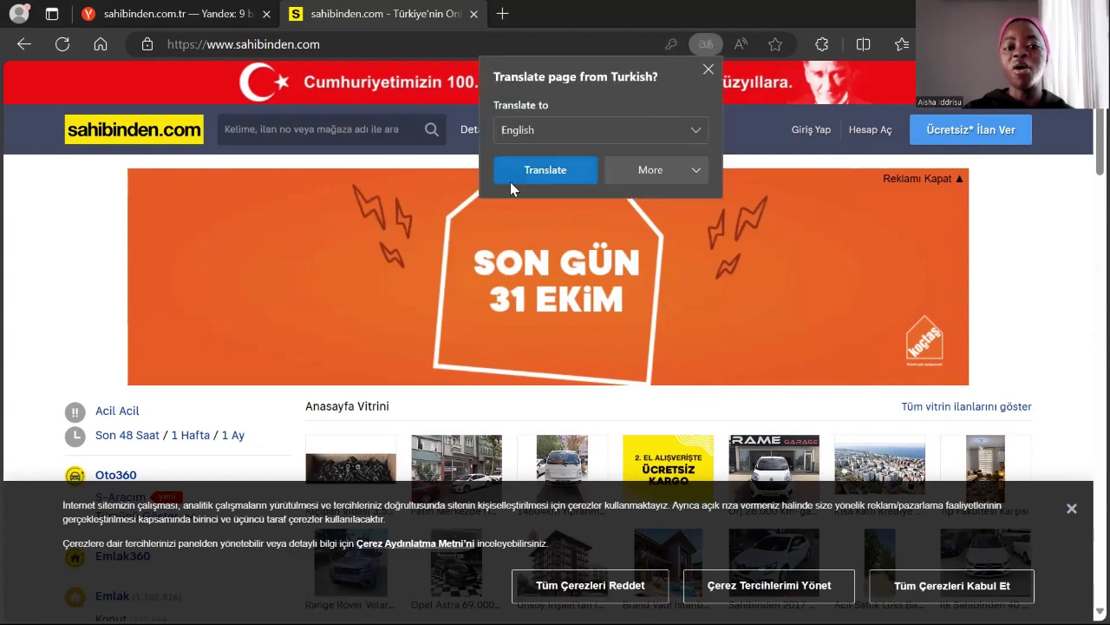
# - Translate the sahibinden.com home page from Turkish into English
pyautogui.click(528, 171)
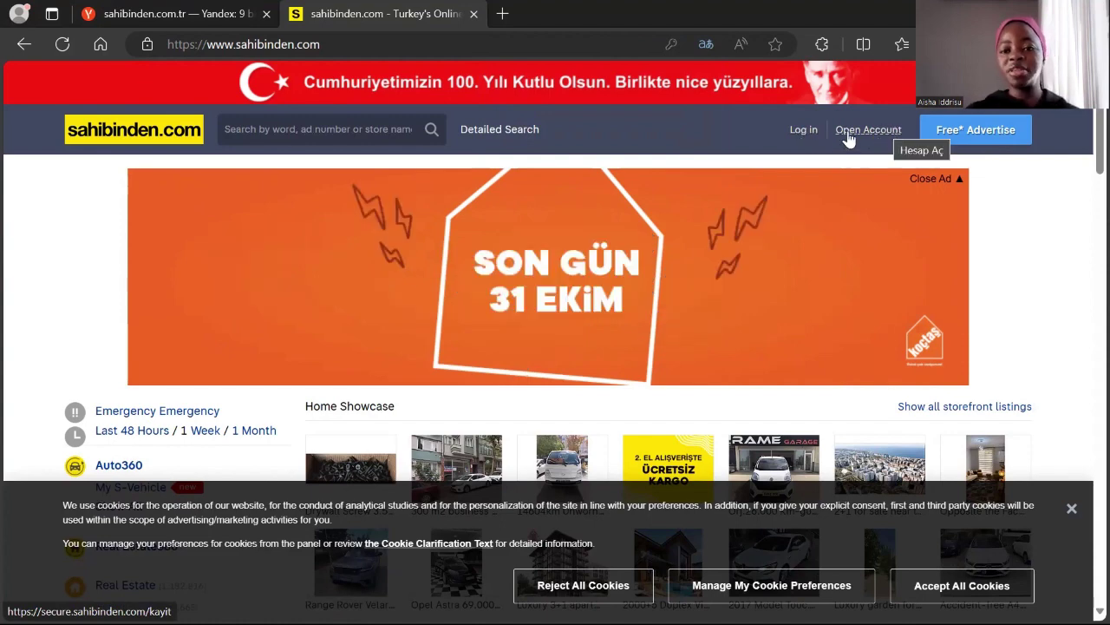
pyautogui.click(848, 136)
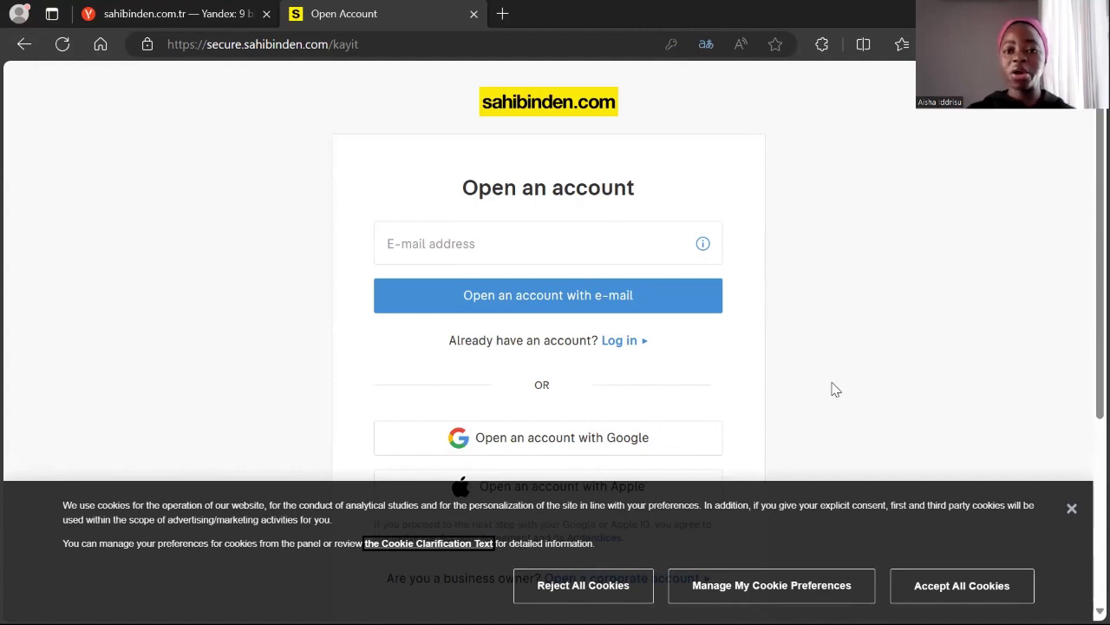
# - Log in with the saved account e-mail and password to reach the account summary
pyautogui.click(618, 345)
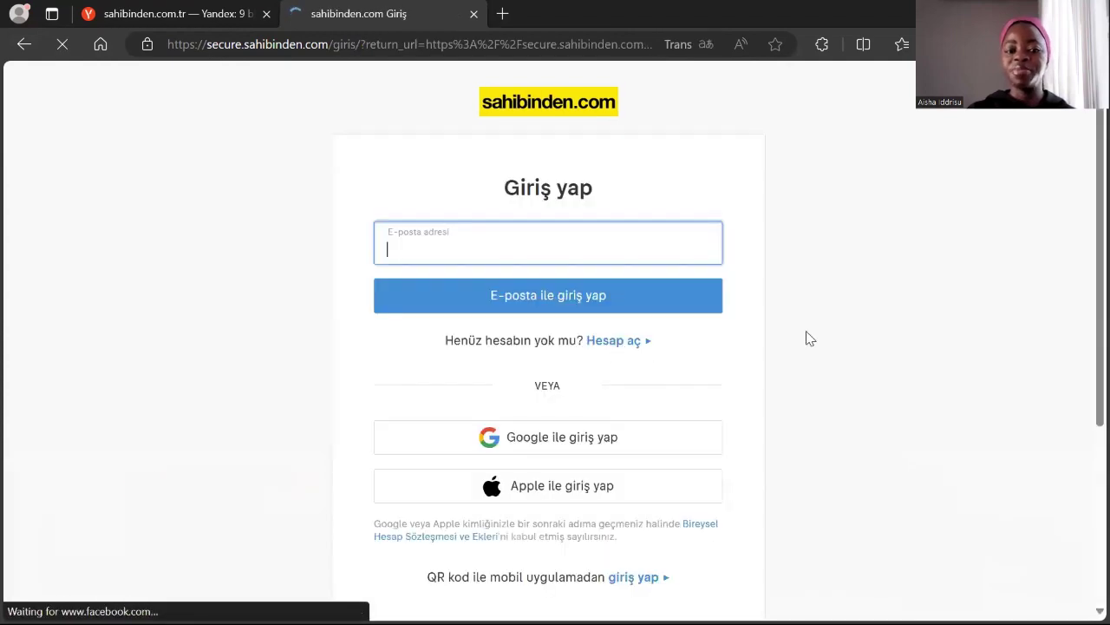
pyautogui.click(602, 260)
pyautogui.click(590, 297)
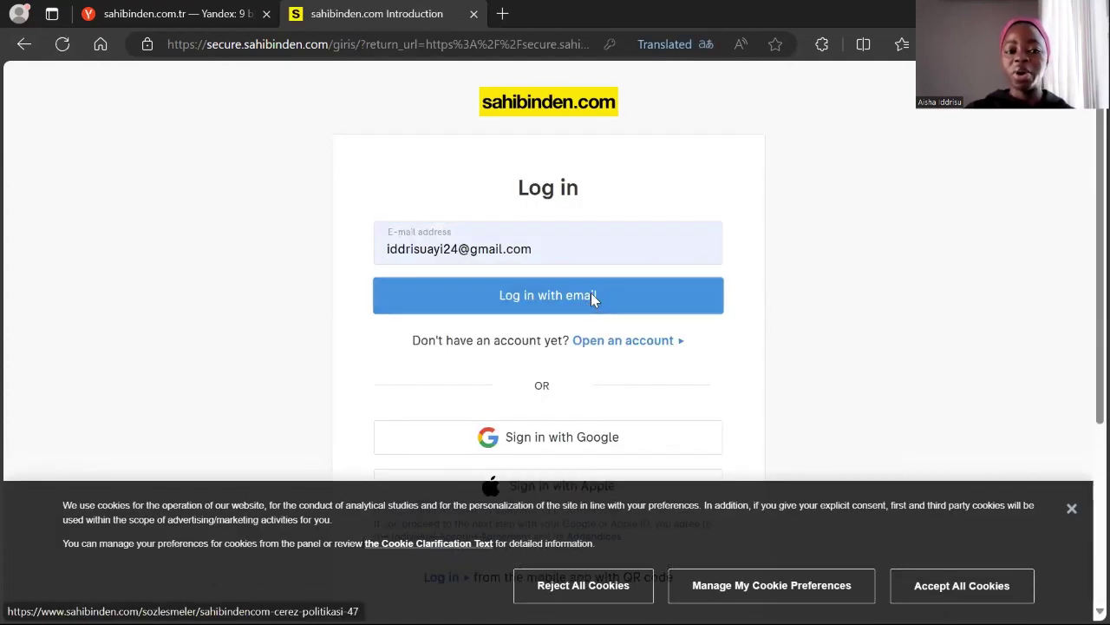
pyautogui.click(590, 298)
pyautogui.click(589, 307)
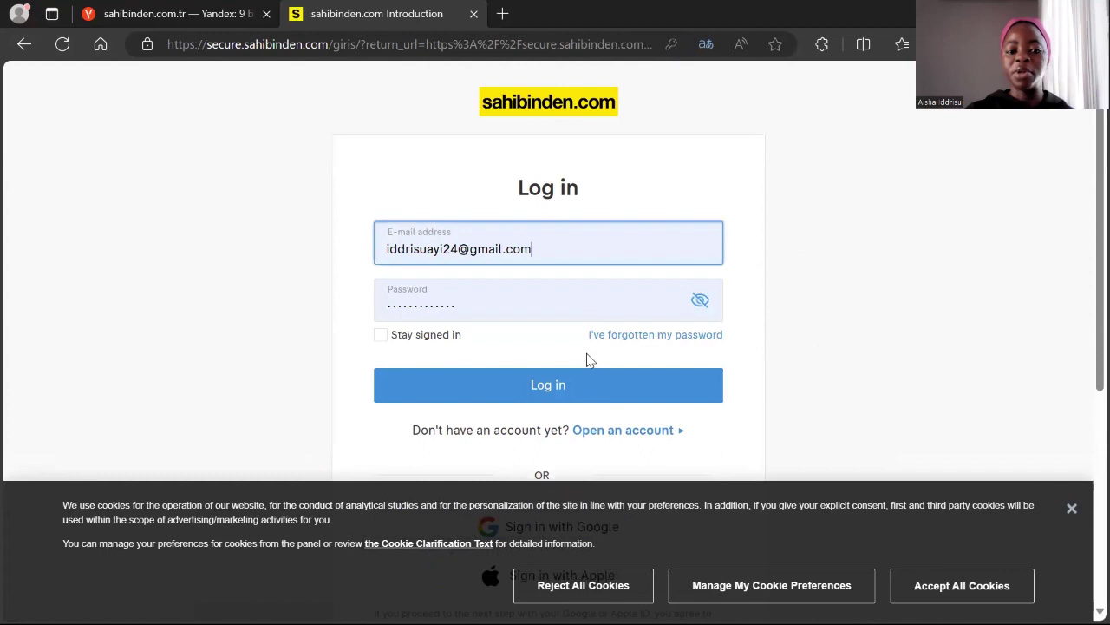
pyautogui.click(579, 386)
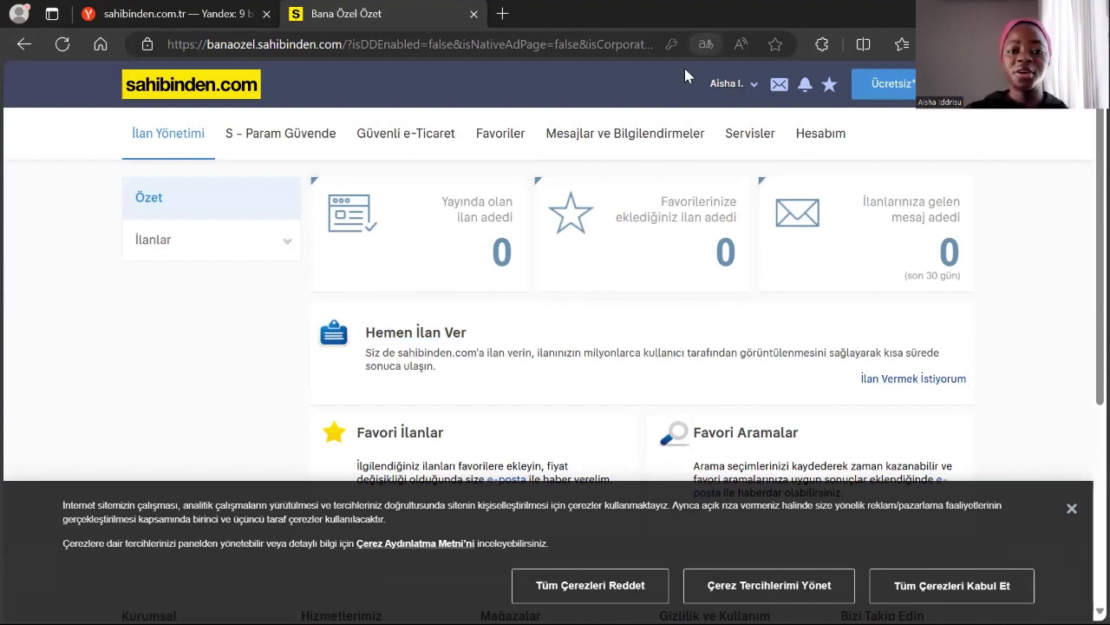
# - Translate the account summary into English and start placing a new ad
pyautogui.click(559, 170)
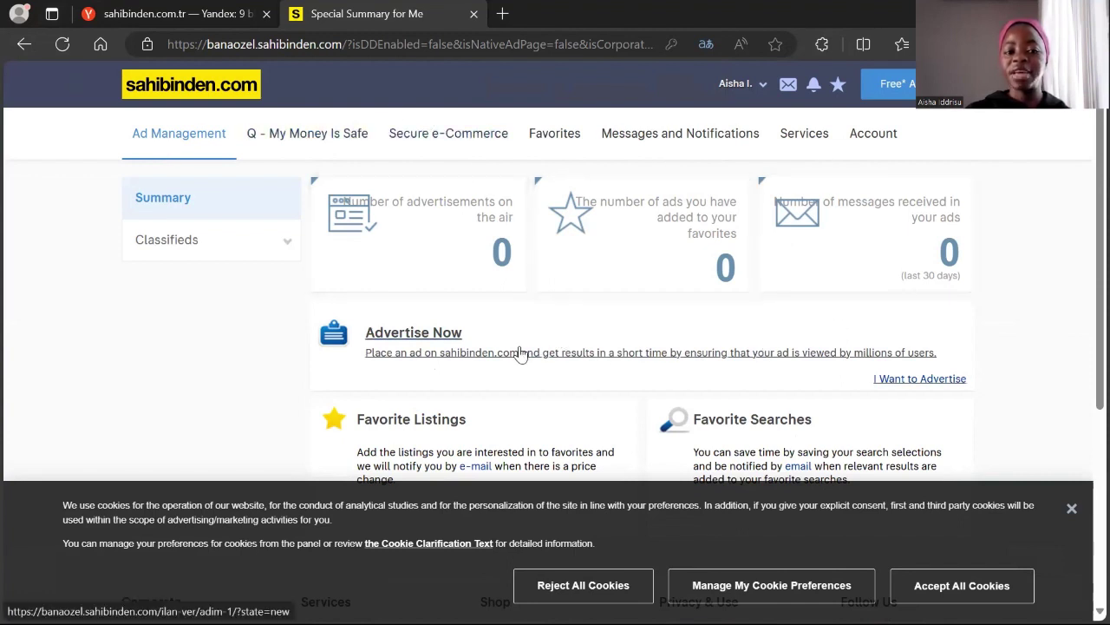
pyautogui.click(520, 354)
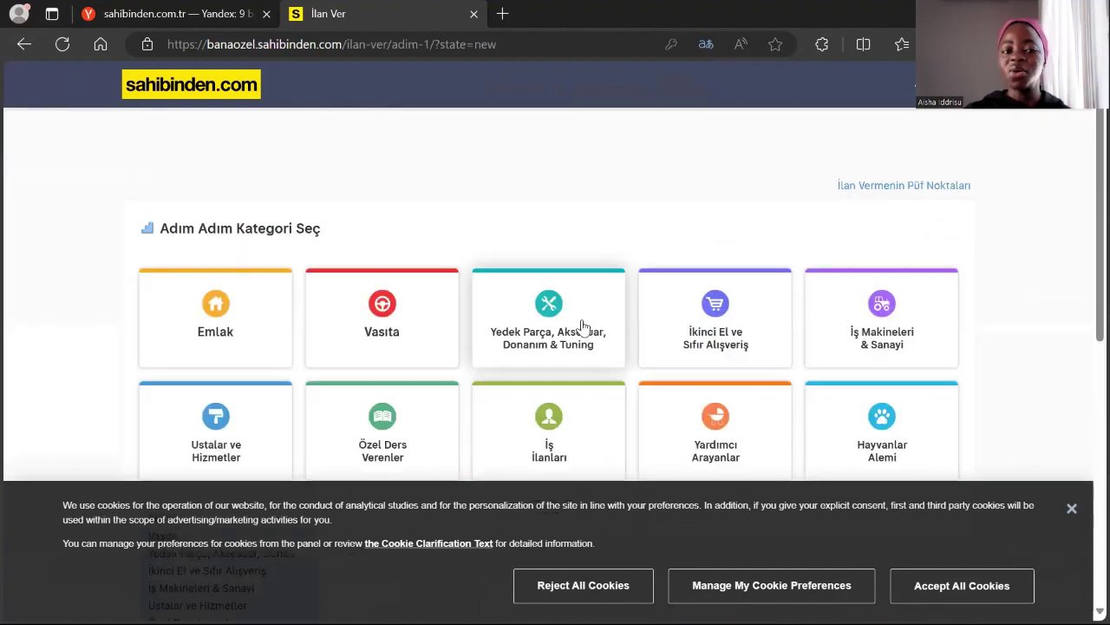
# - Choose the Private Tutors category and its Foreign Language subcategory for the new ad
pyautogui.scroll(-2, 583, 311)
pyautogui.scroll(1, 384, 260)
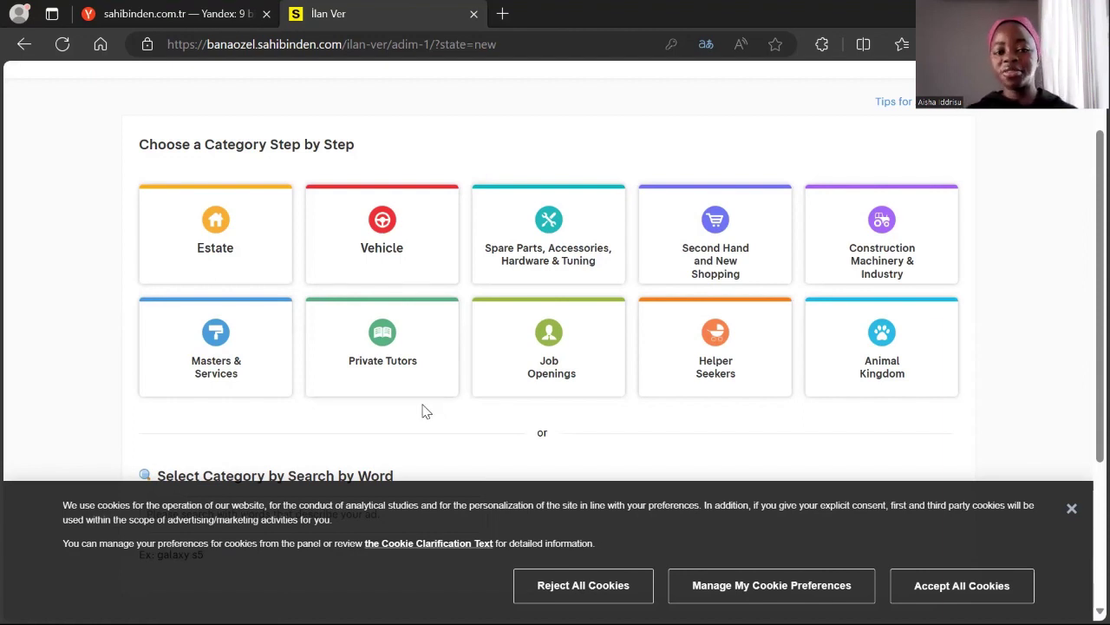
pyautogui.click(405, 365)
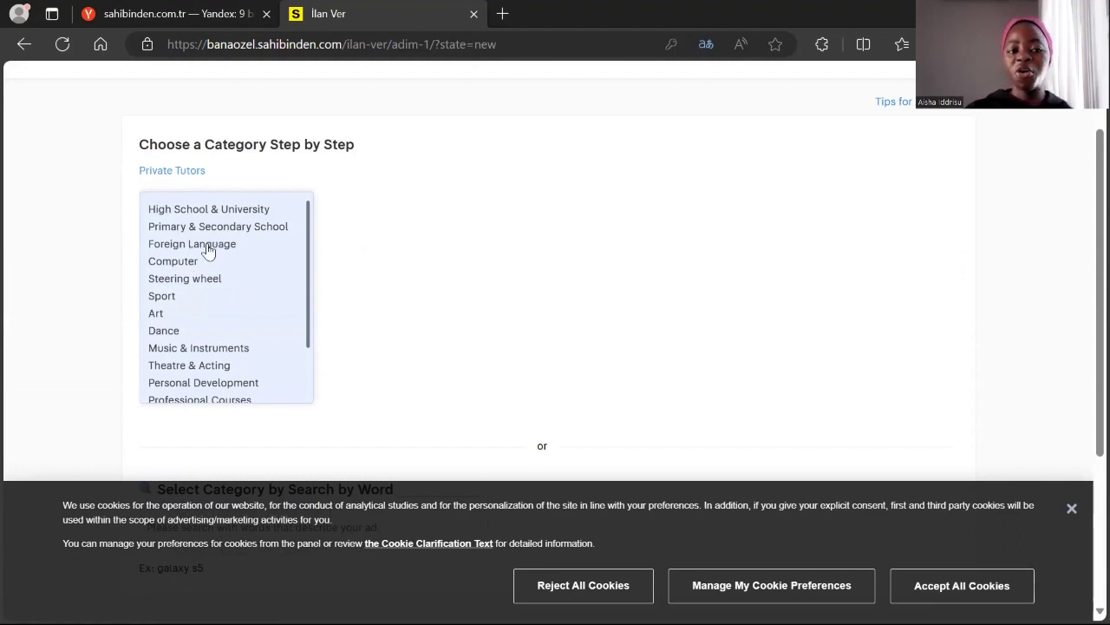
pyautogui.click(208, 248)
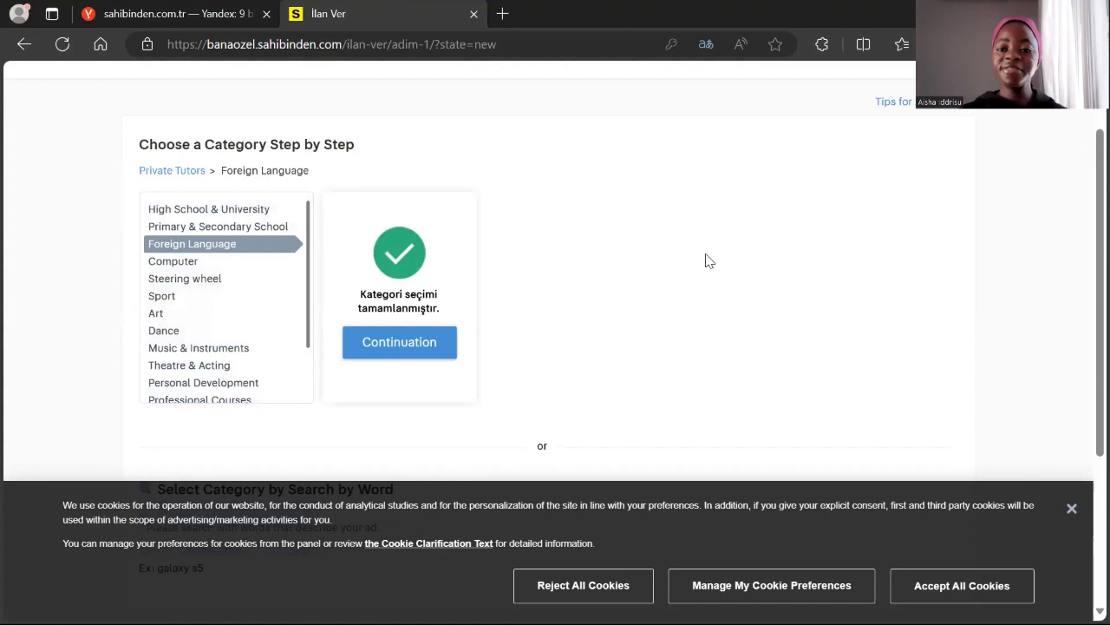
# - Continue to Listing Details and enter 'English Teacher' as the ad title
pyautogui.click(397, 352)
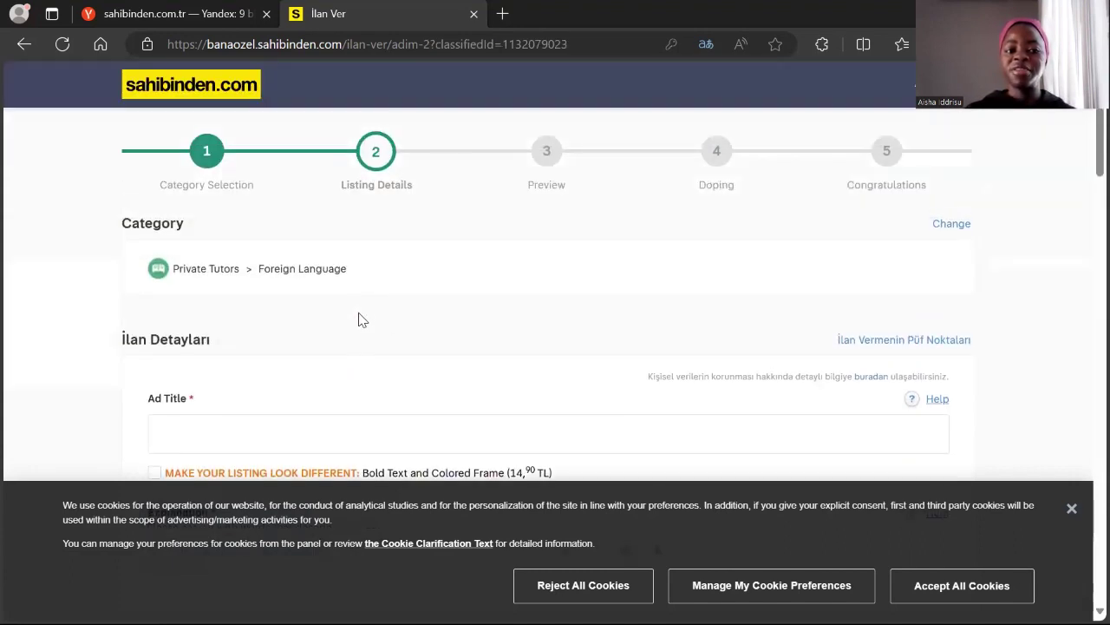
pyautogui.scroll(-2, 419, 319)
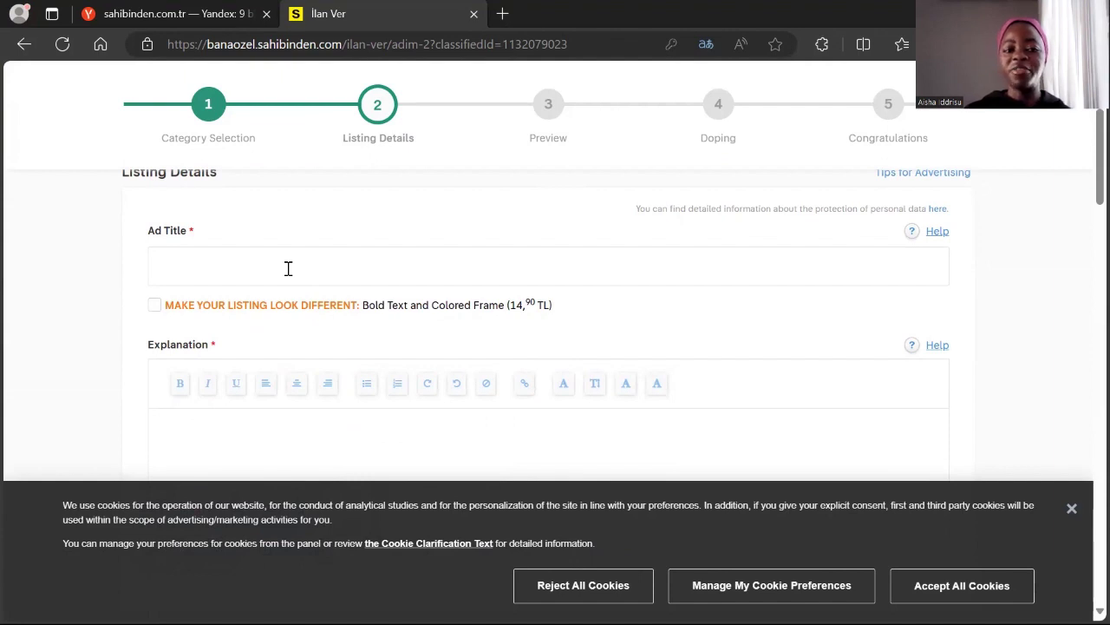
pyautogui.click(288, 268)
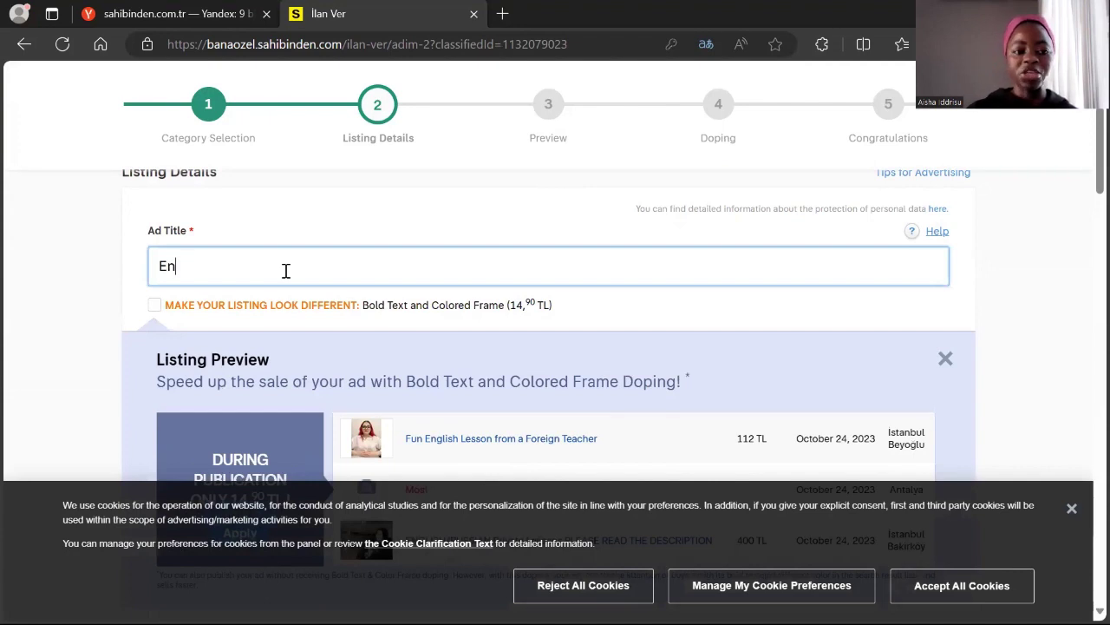
pyautogui.write('gli')
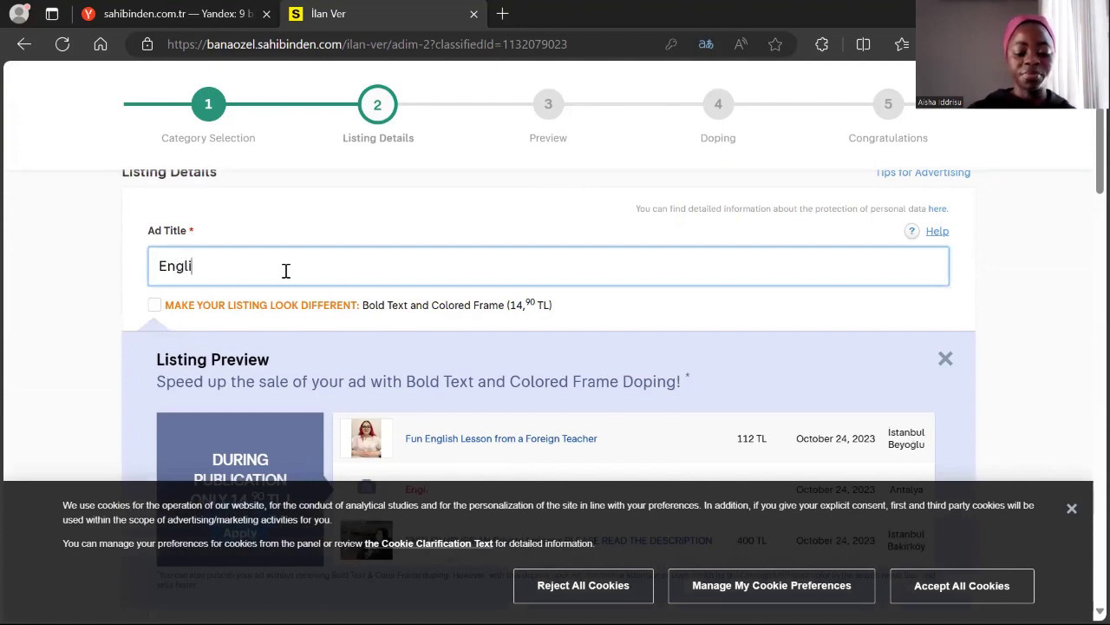
pyautogui.write('sh Tea')
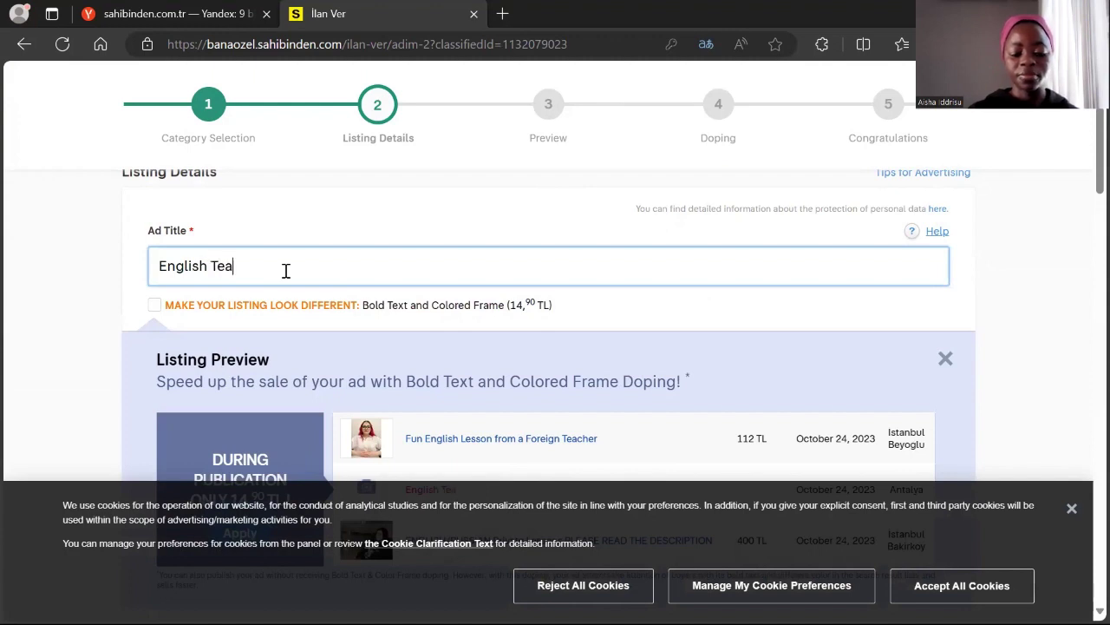
pyautogui.write('cher')
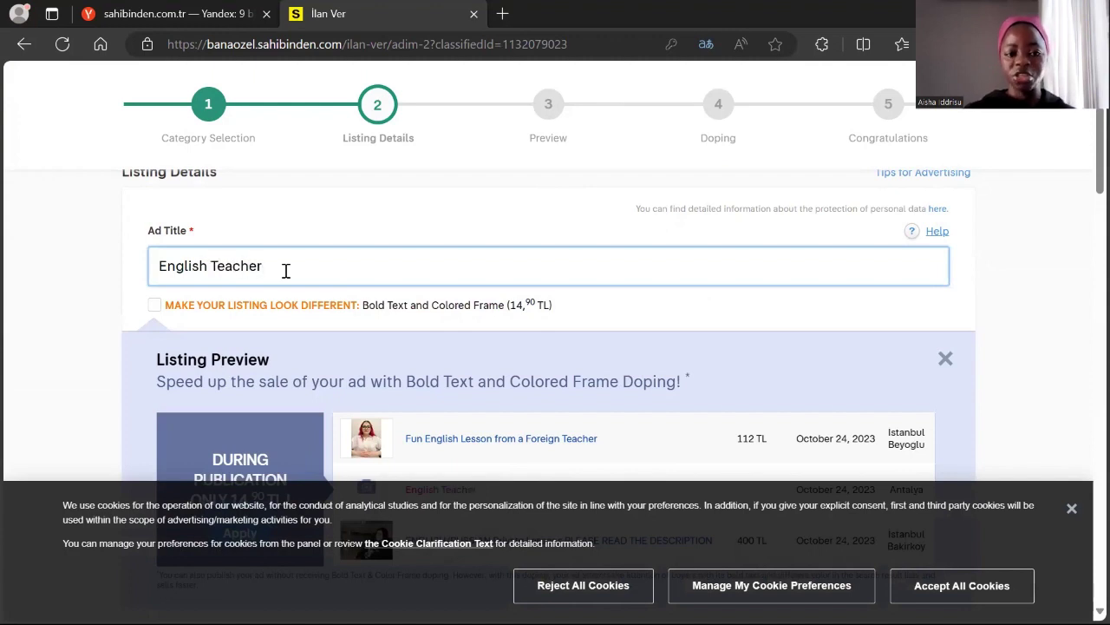
pyautogui.scroll(-2, 444, 256)
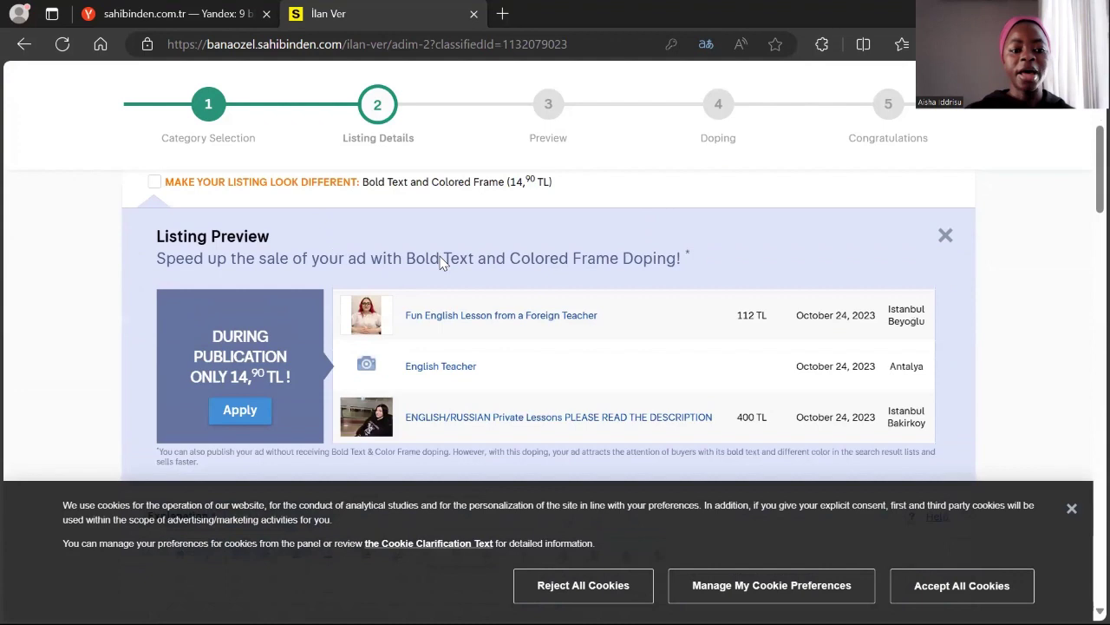
pyautogui.scroll(-4, 442, 262)
pyautogui.scroll(1, 338, 273)
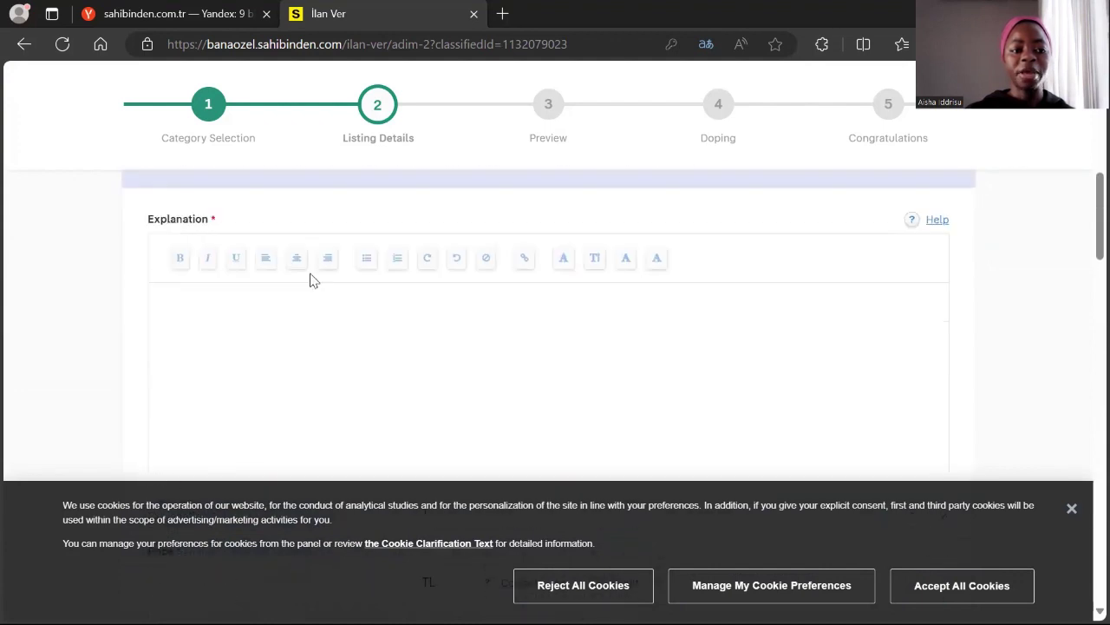
# - Write the explanation 'I am a bilingual english teacher from Ghana.', correcting 'billigual' to 'bilingual'
pyautogui.click(238, 308)
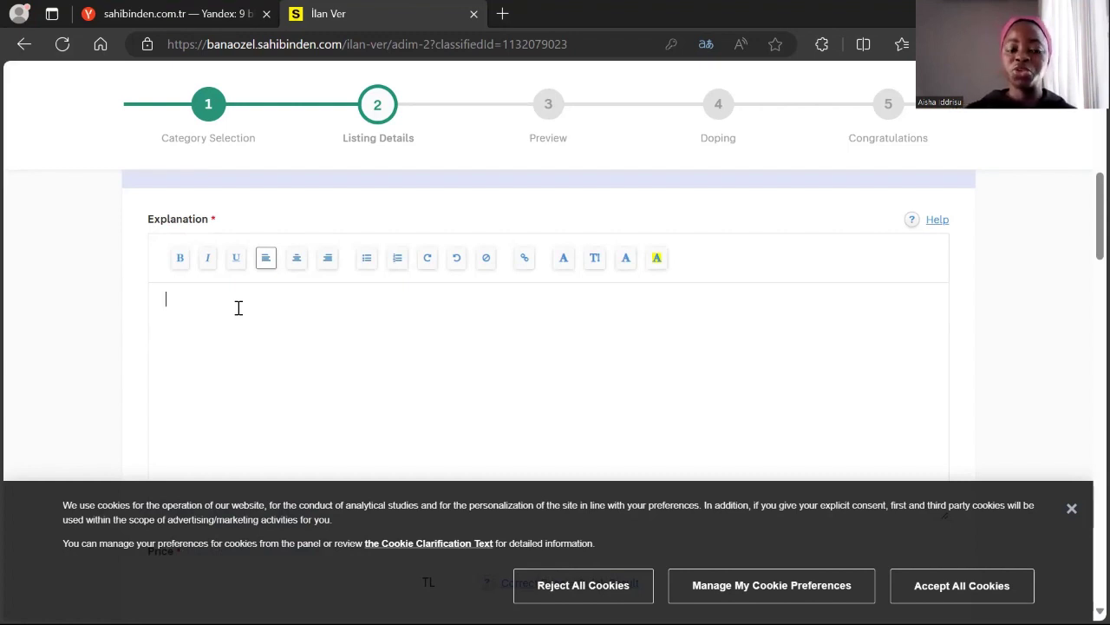
pyautogui.write('I')
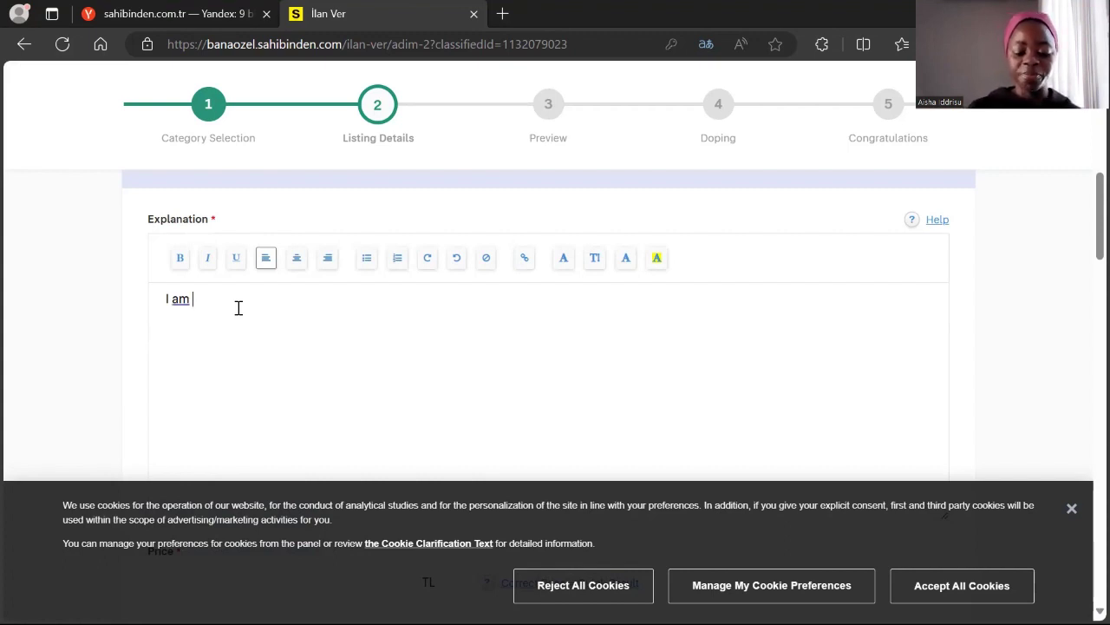
pyautogui.write('am a billi')
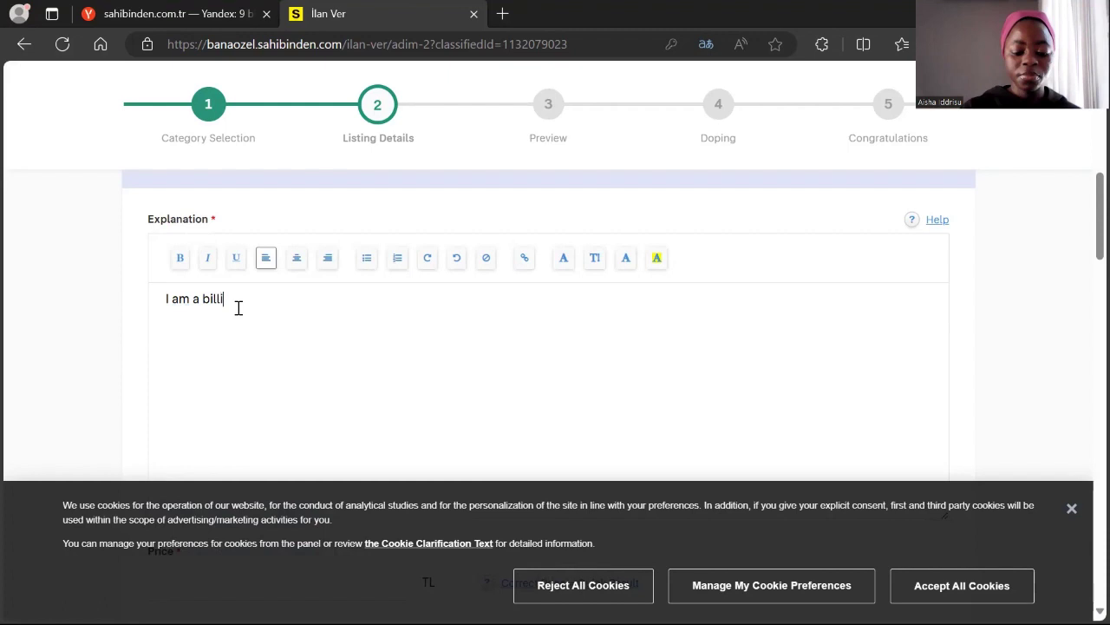
pyautogui.write('gual')
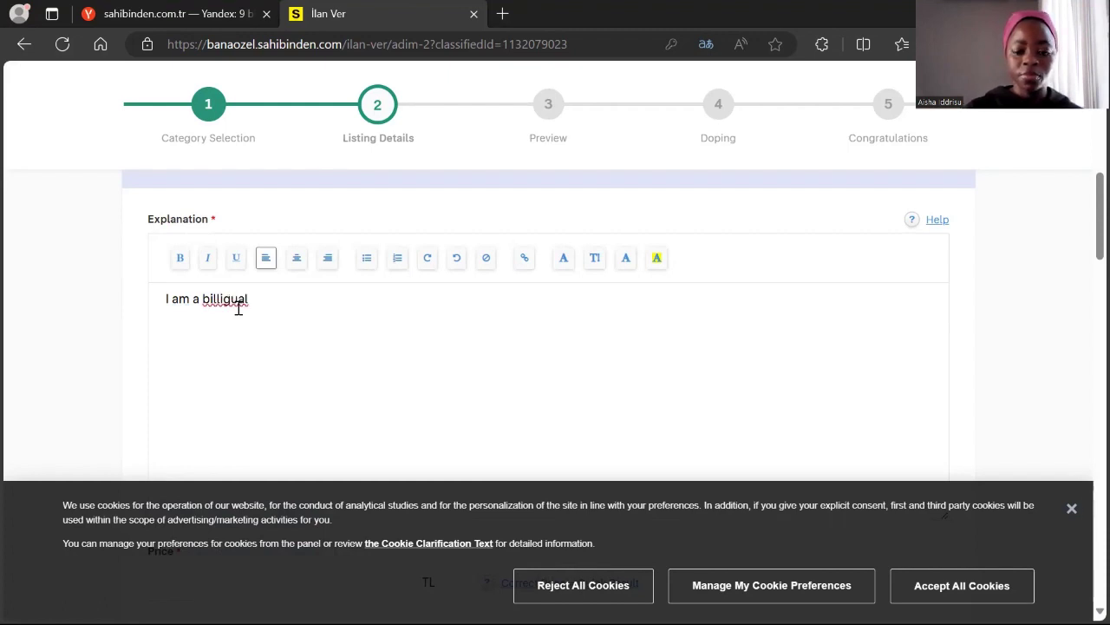
pyautogui.click(228, 297)
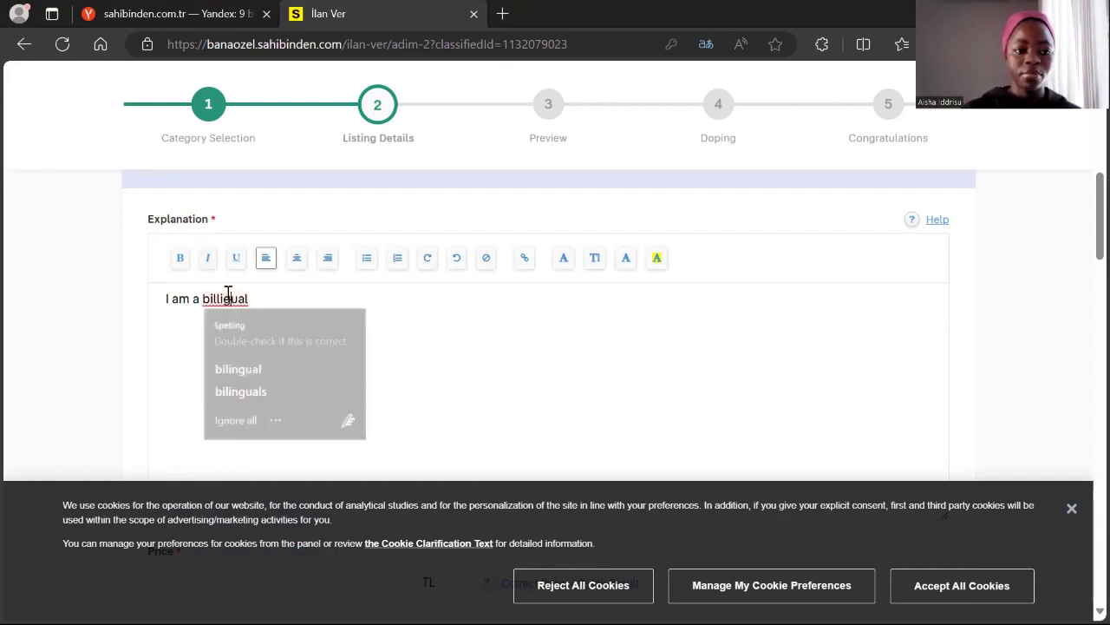
pyautogui.click(249, 368)
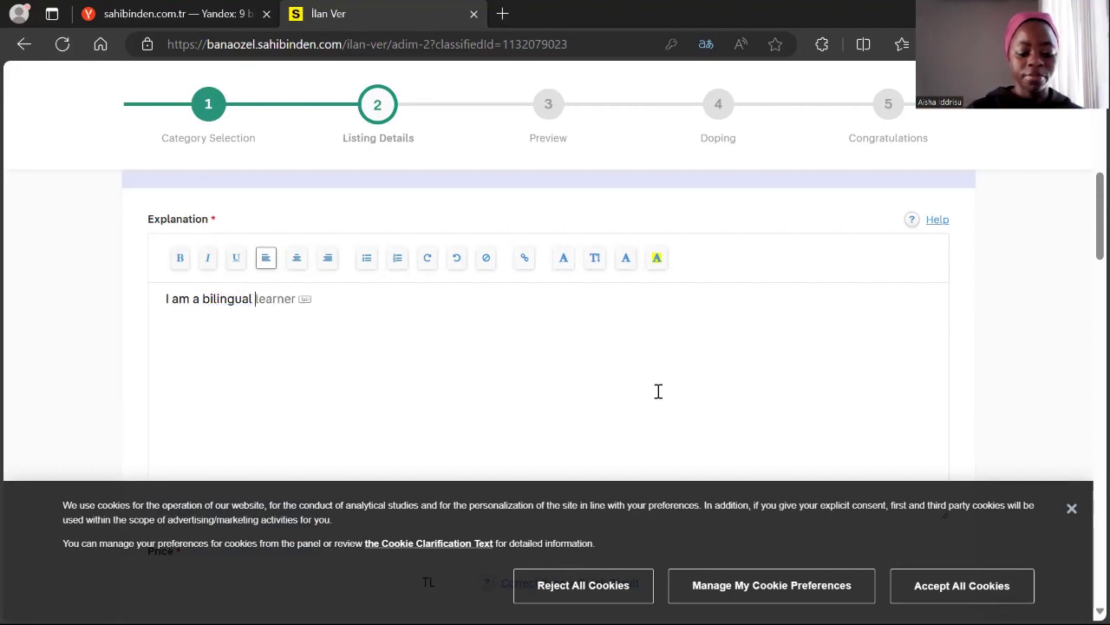
pyautogui.write('engli')
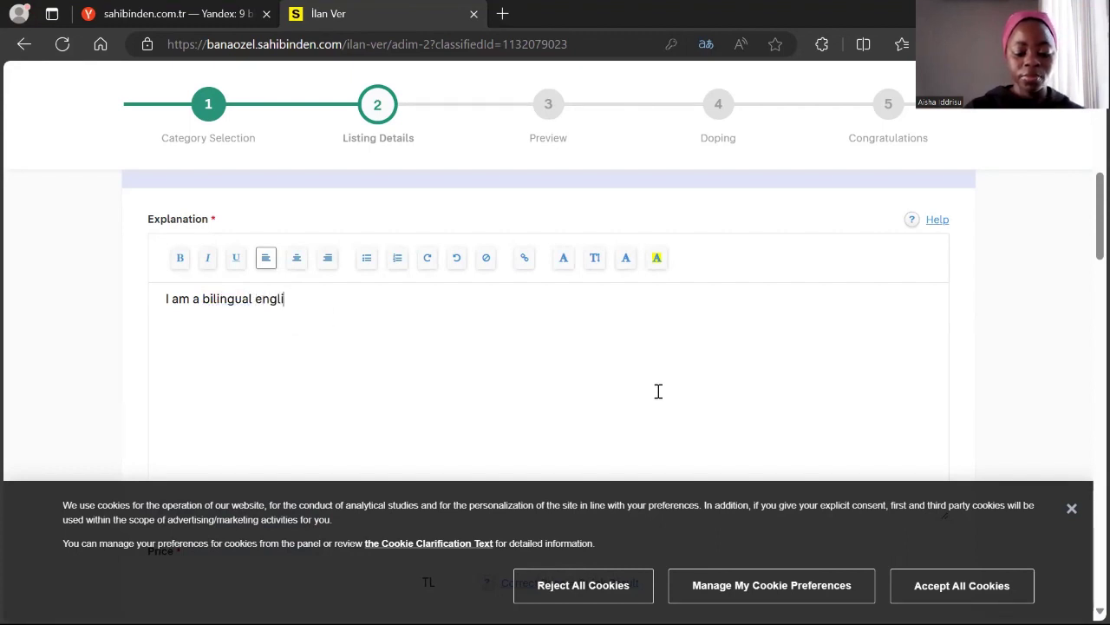
pyautogui.write('sh t')
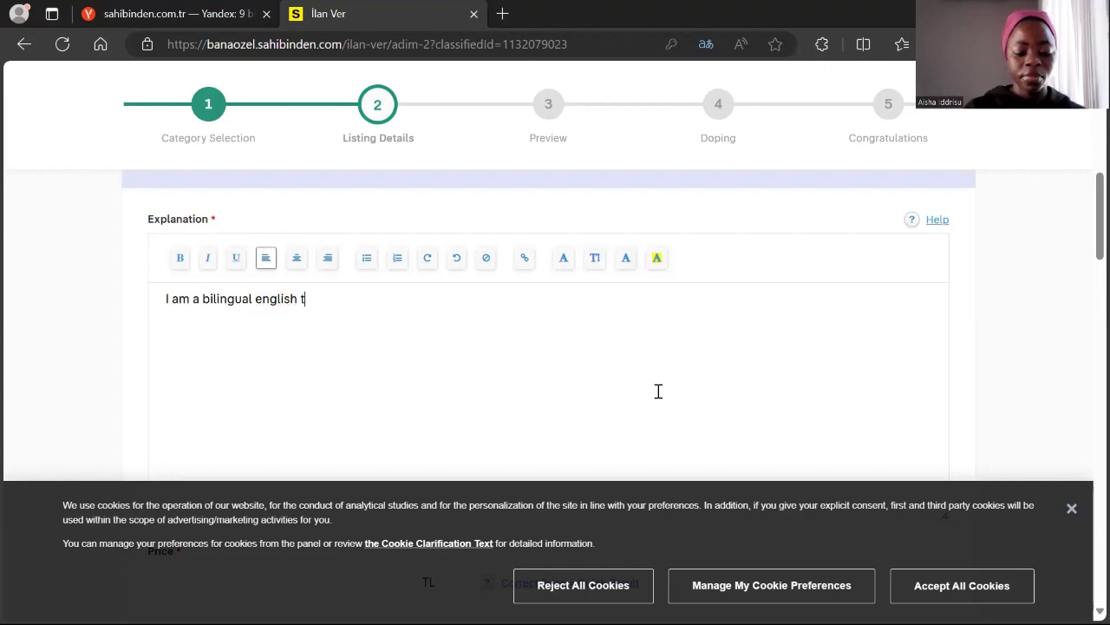
pyautogui.write('eacher fr')
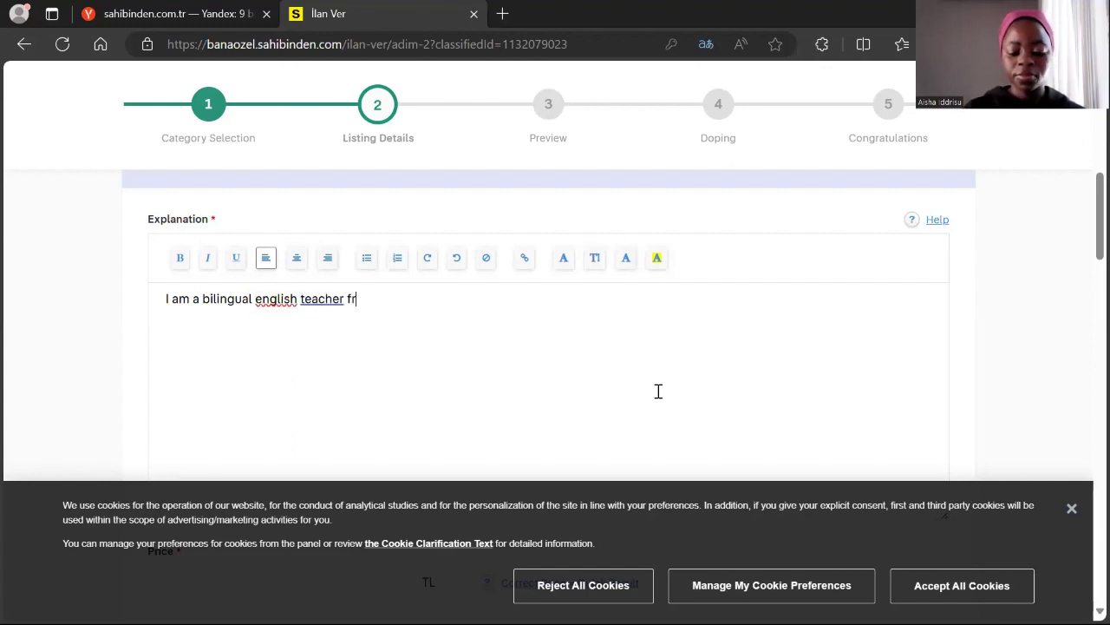
pyautogui.write('om Ghana')
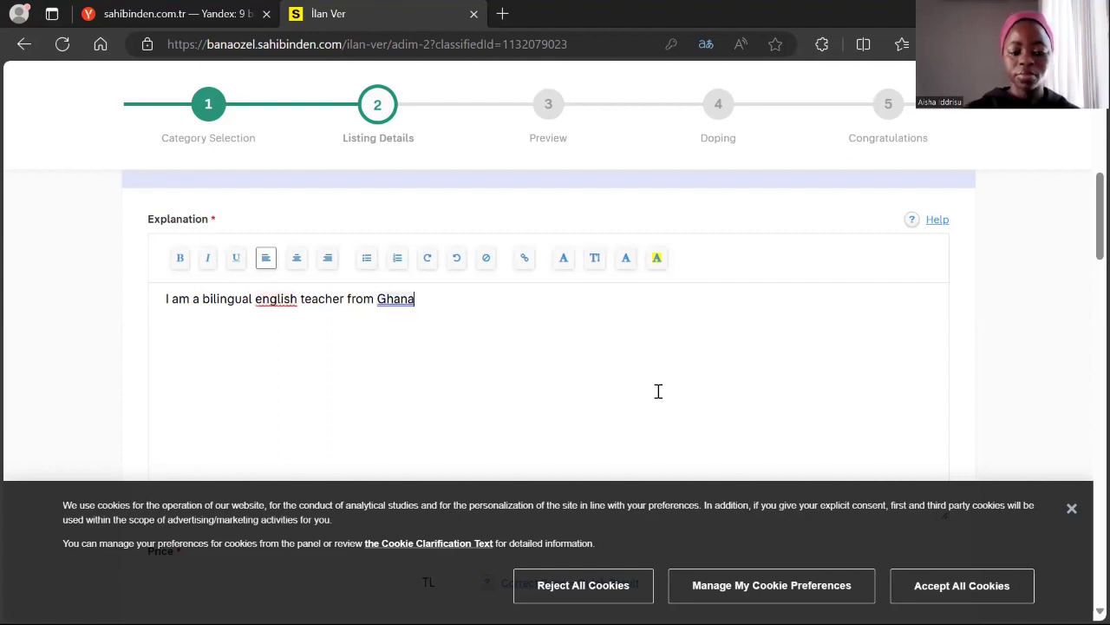
pyautogui.write('.')
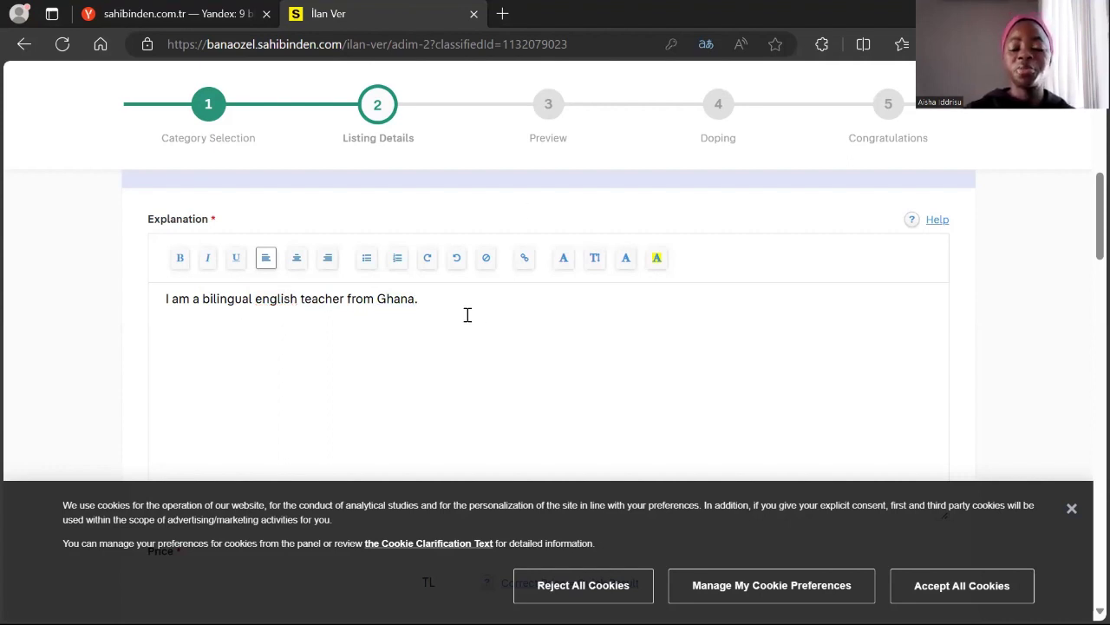
pyautogui.click(267, 299)
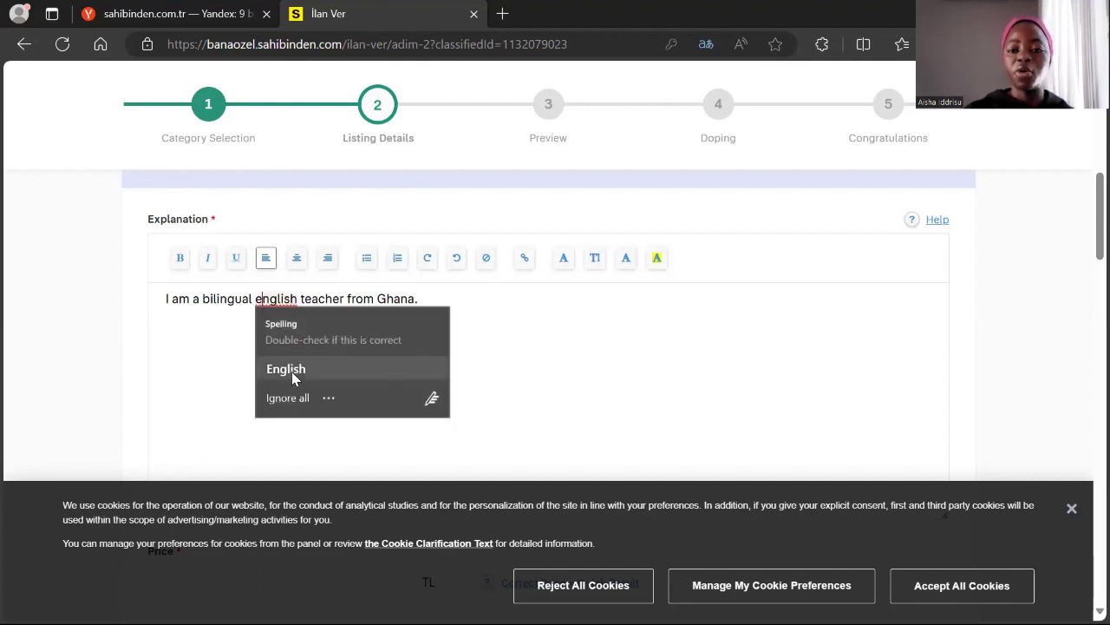
# - Accept the spelling correction capitalising 'English' in the explanation
pyautogui.press('Return')
pyautogui.scroll(-2, 622, 315)
pyautogui.scroll(3, 523, 347)
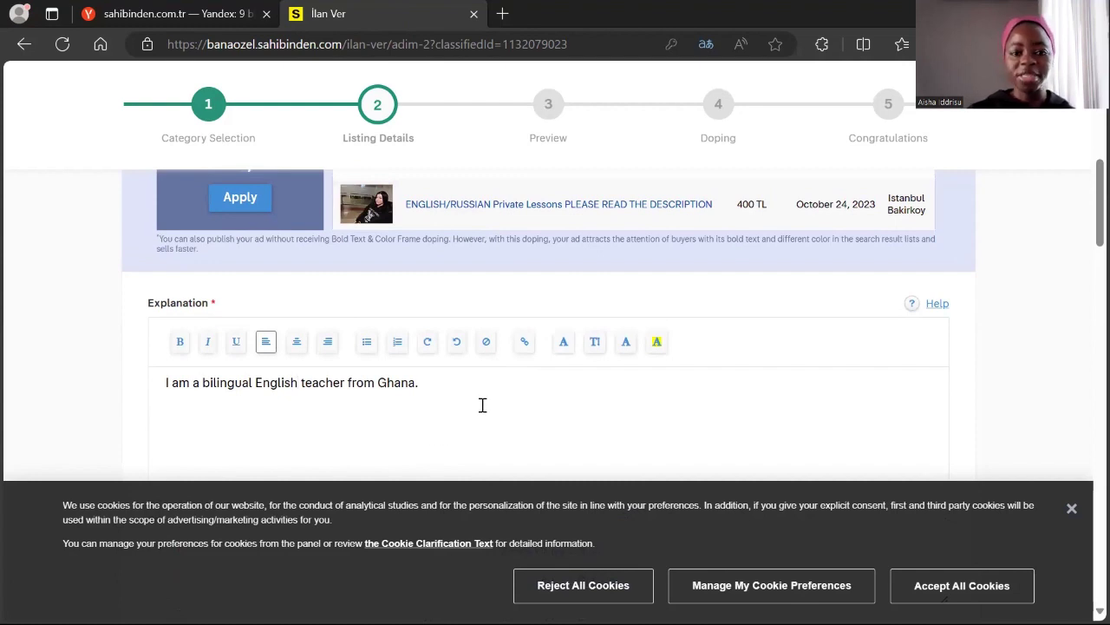
pyautogui.scroll(-2, 480, 403)
pyautogui.scroll(-2, 480, 402)
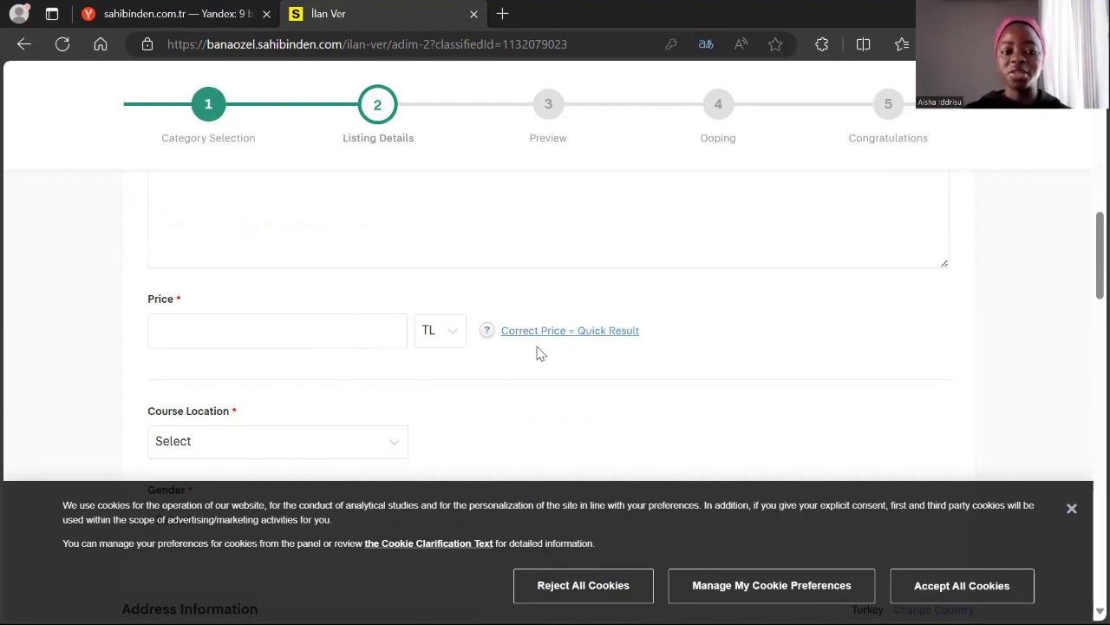
pyautogui.scroll(3, 567, 286)
pyautogui.scroll(-4, 567, 285)
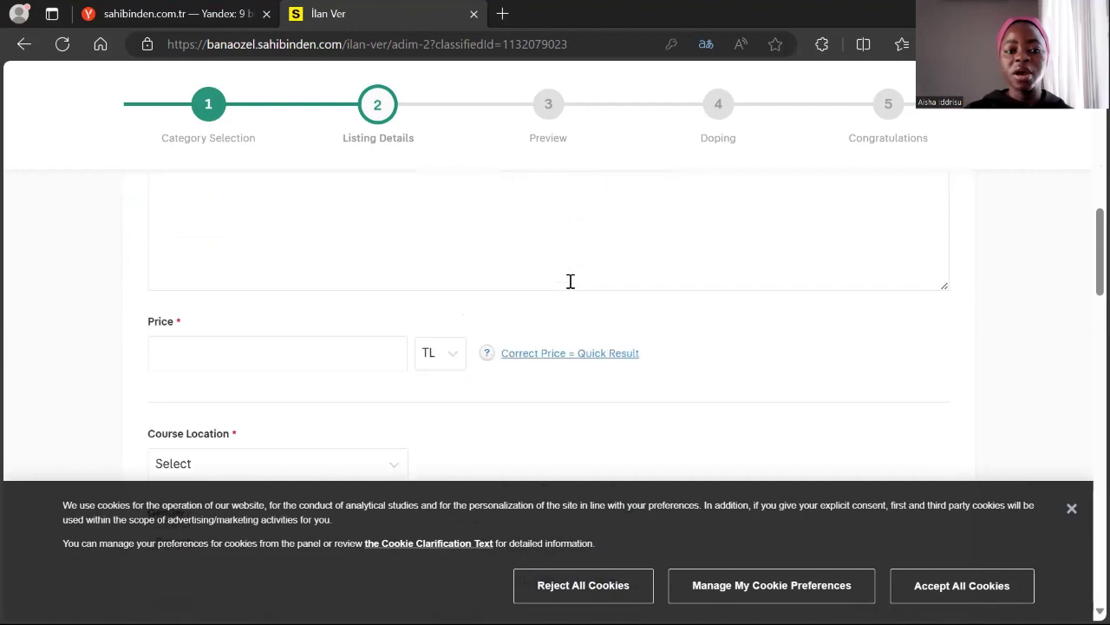
pyautogui.moveTo(539, 255)
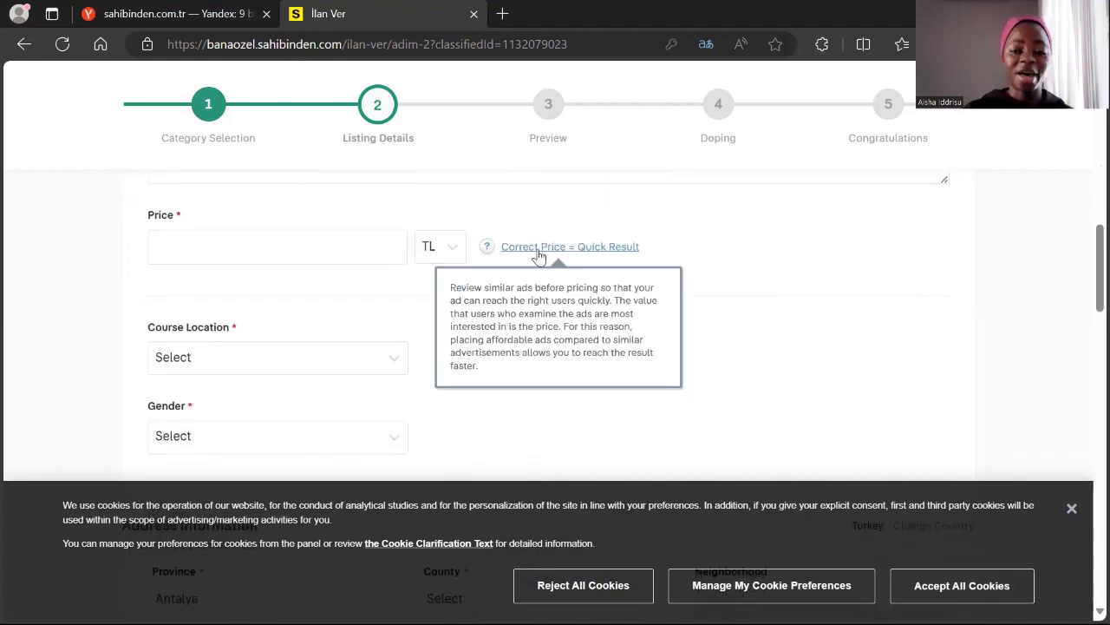
pyautogui.scroll(6, 539, 255)
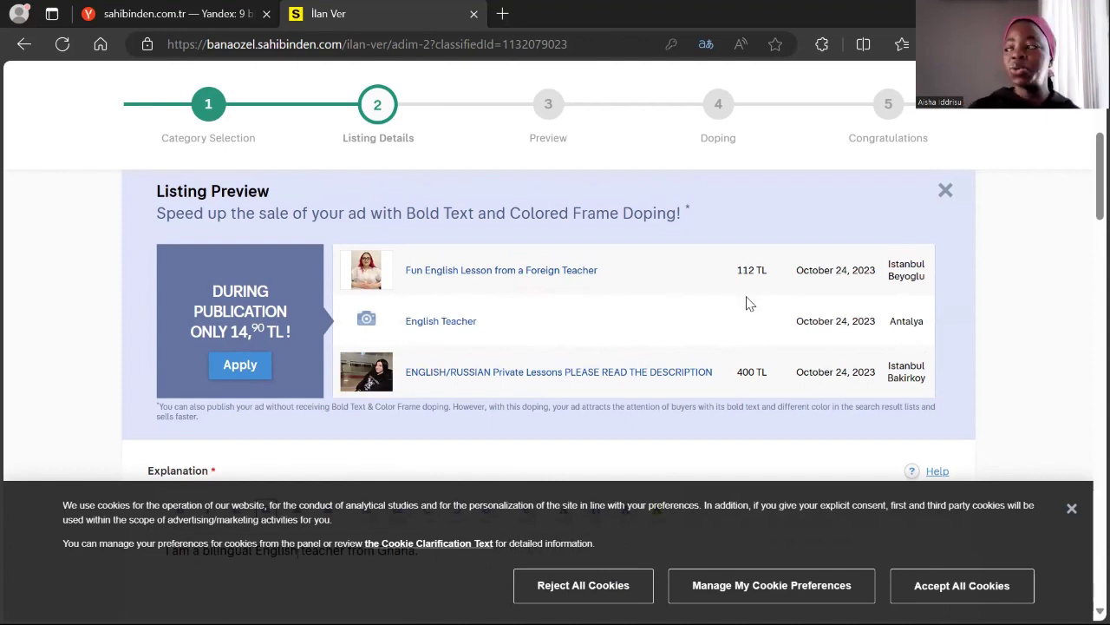
pyautogui.scroll(-5, 733, 312)
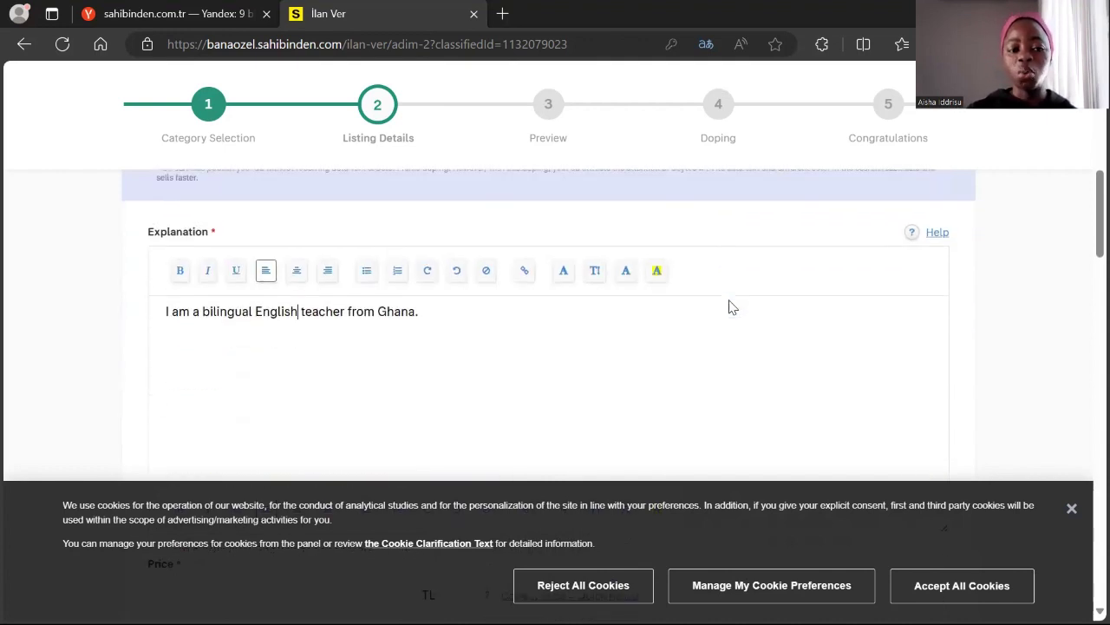
pyautogui.scroll(-2, 729, 301)
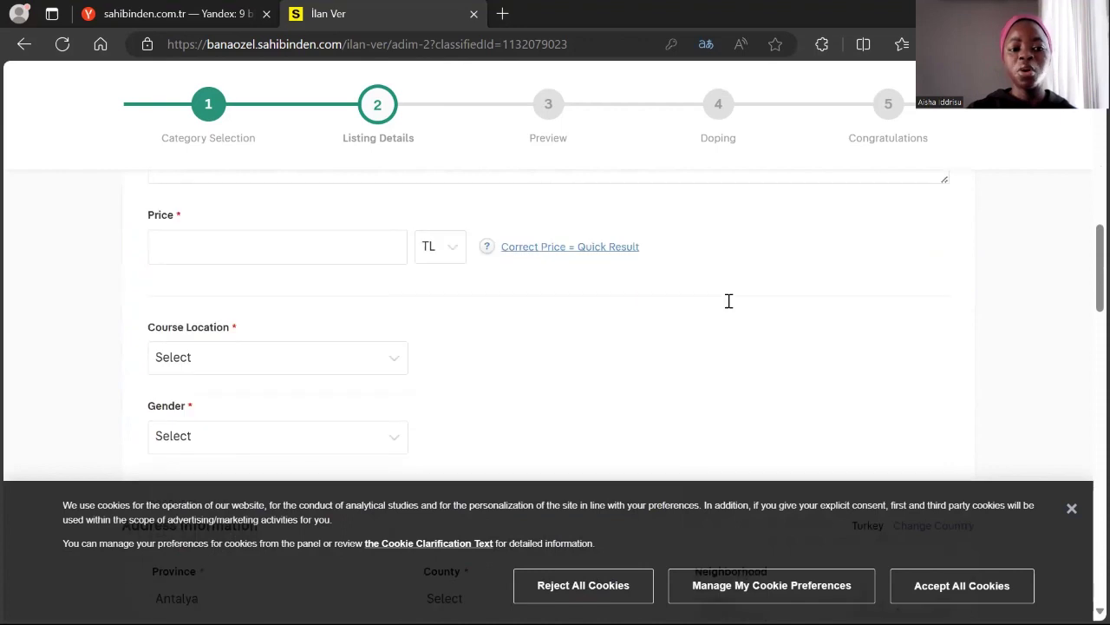
# - Enter 150 TL as the lesson price
pyautogui.click(207, 241)
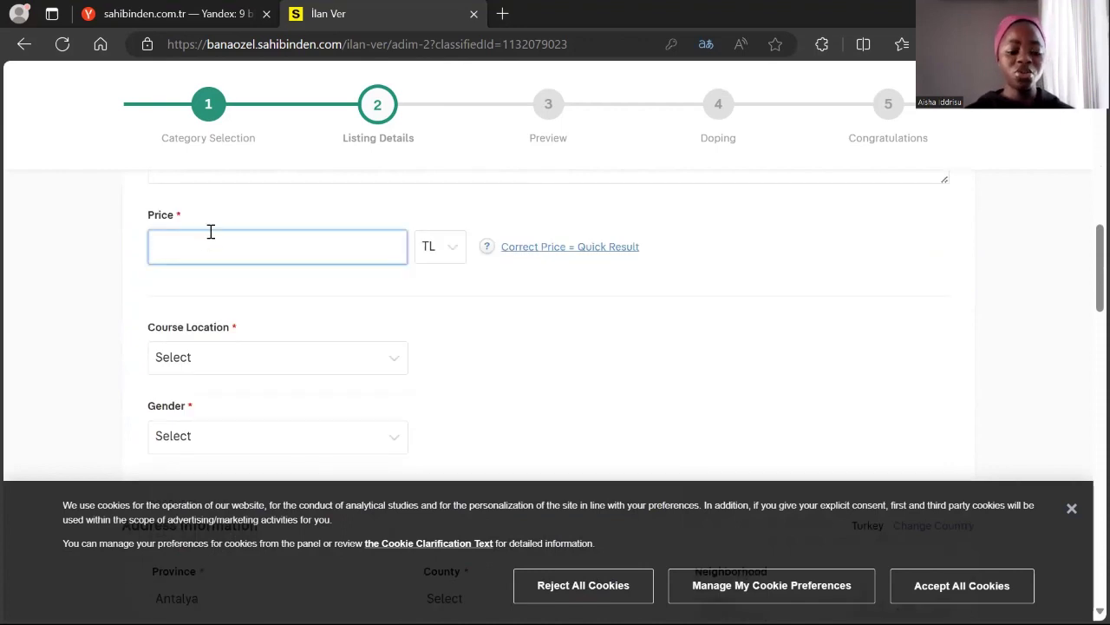
pyautogui.write('150')
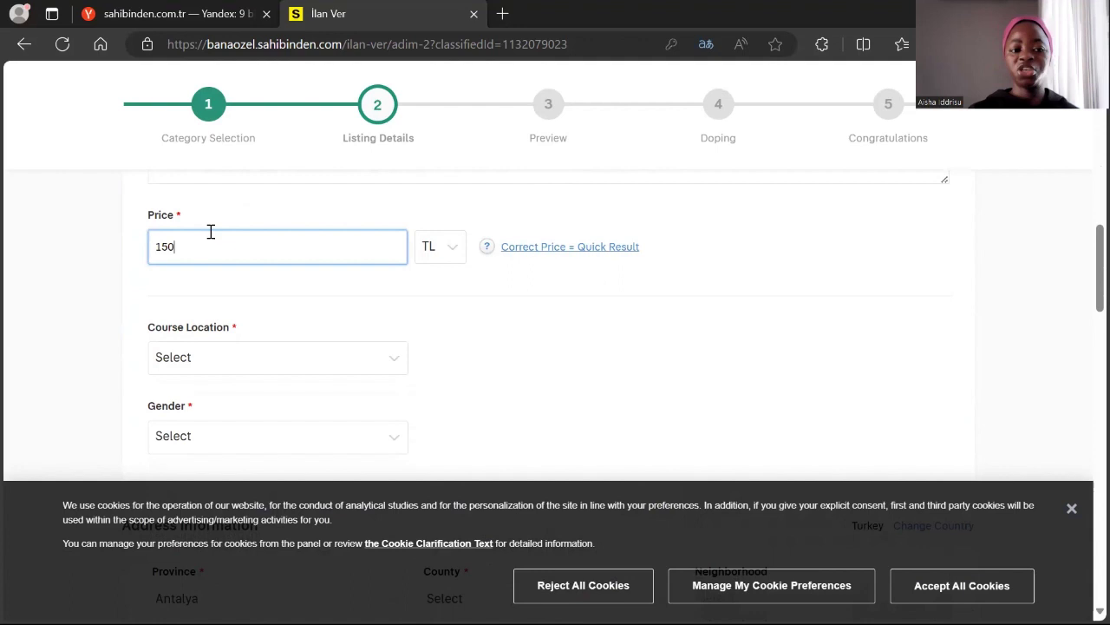
pyautogui.scroll(-1, 252, 312)
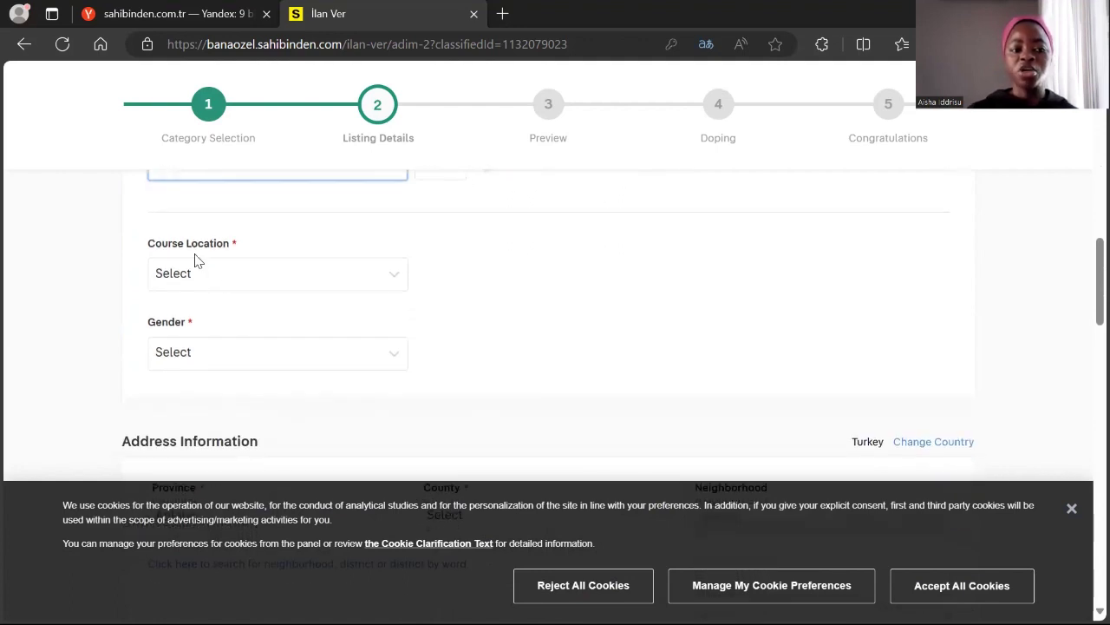
# - Set Course Location to Online Education and Gender to Woman
pyautogui.click(246, 273)
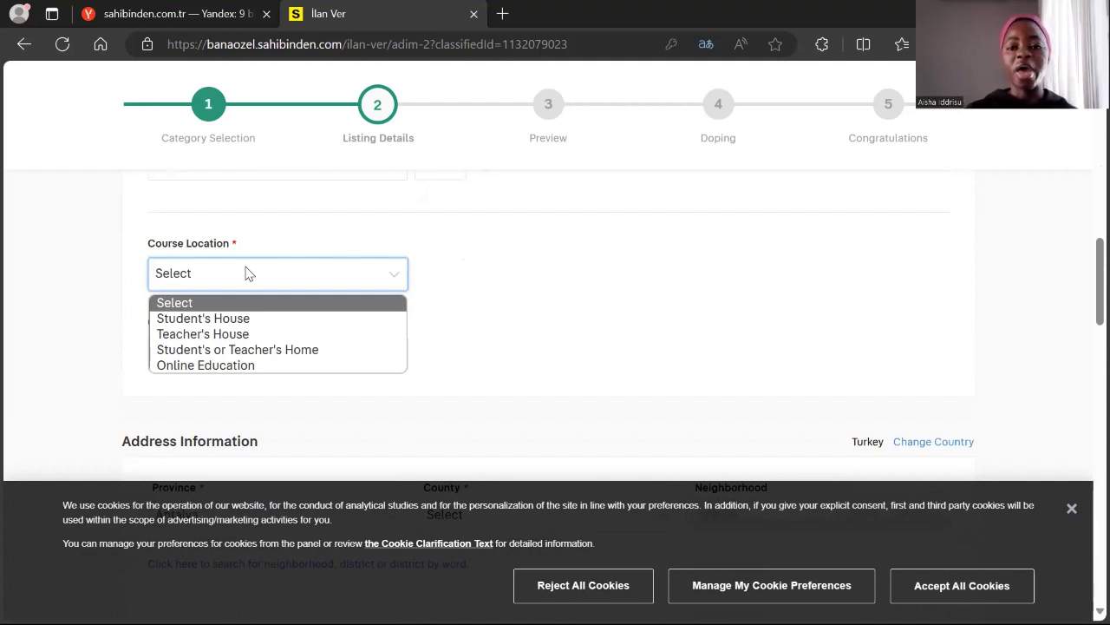
pyautogui.click(234, 366)
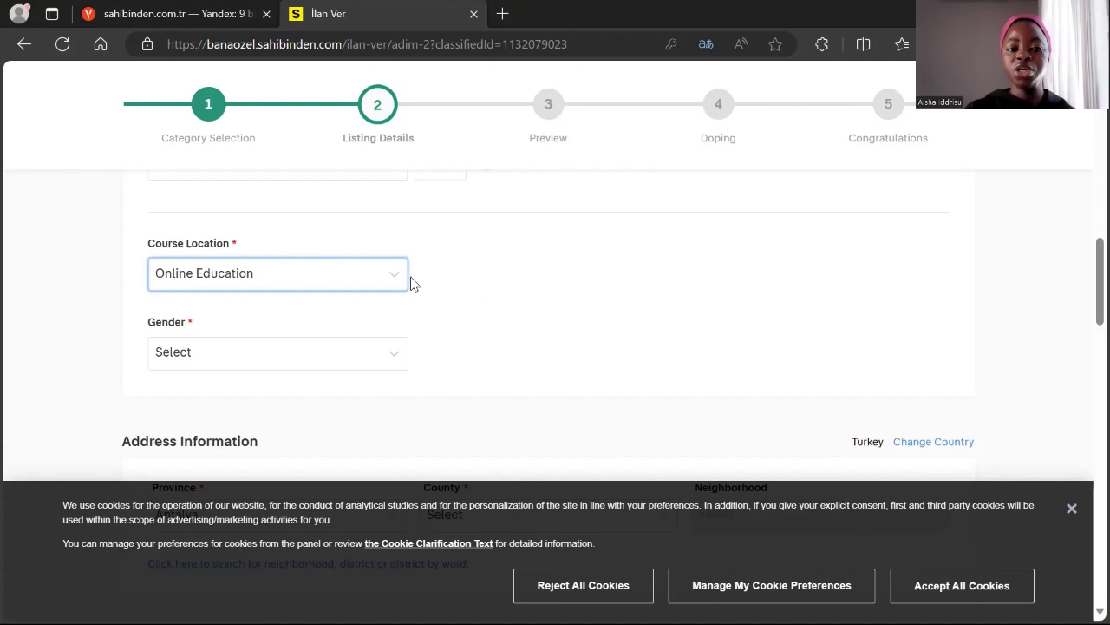
pyautogui.click(385, 353)
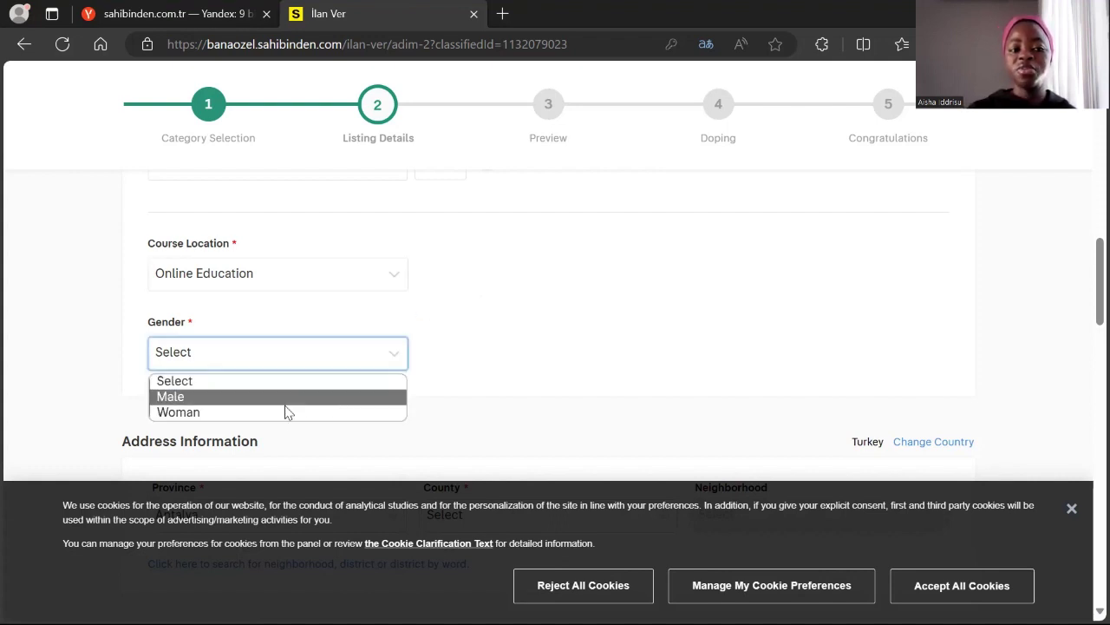
pyautogui.click(274, 413)
pyautogui.scroll(-3, 661, 286)
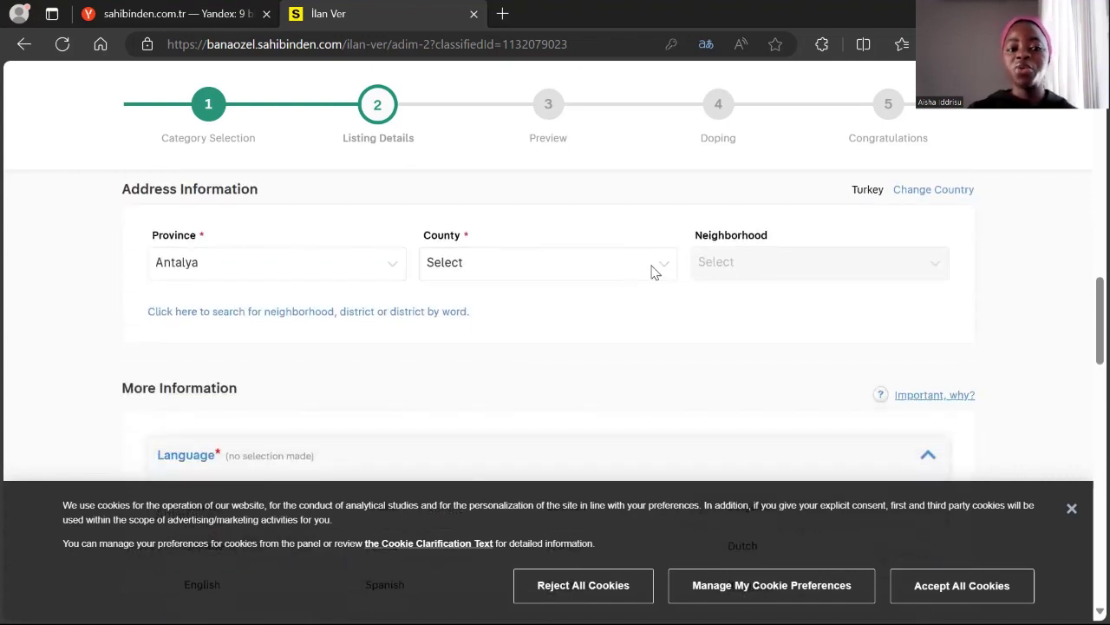
# - Set the address county to Eyebrow and the neighbourhood to Pig Island
pyautogui.click(654, 271)
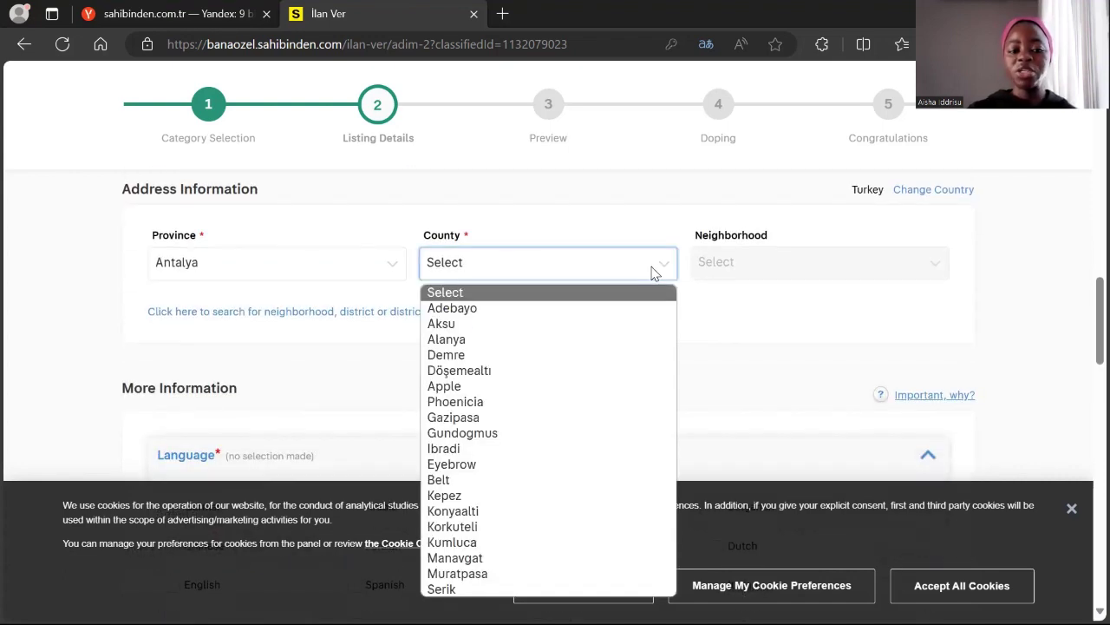
pyautogui.click(486, 465)
pyautogui.click(814, 268)
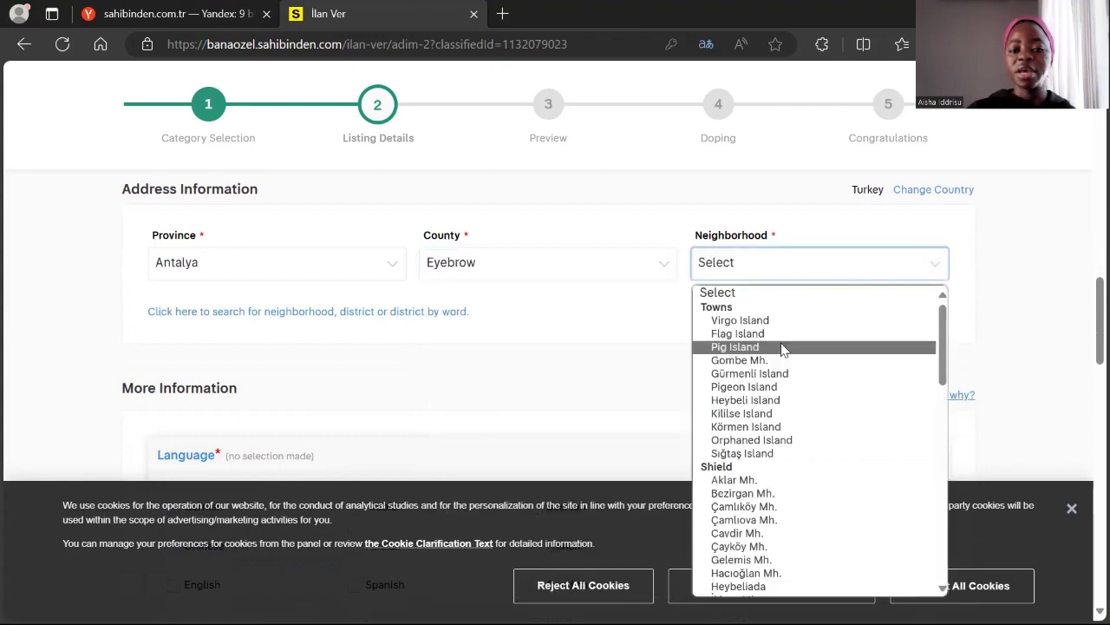
pyautogui.click(755, 346)
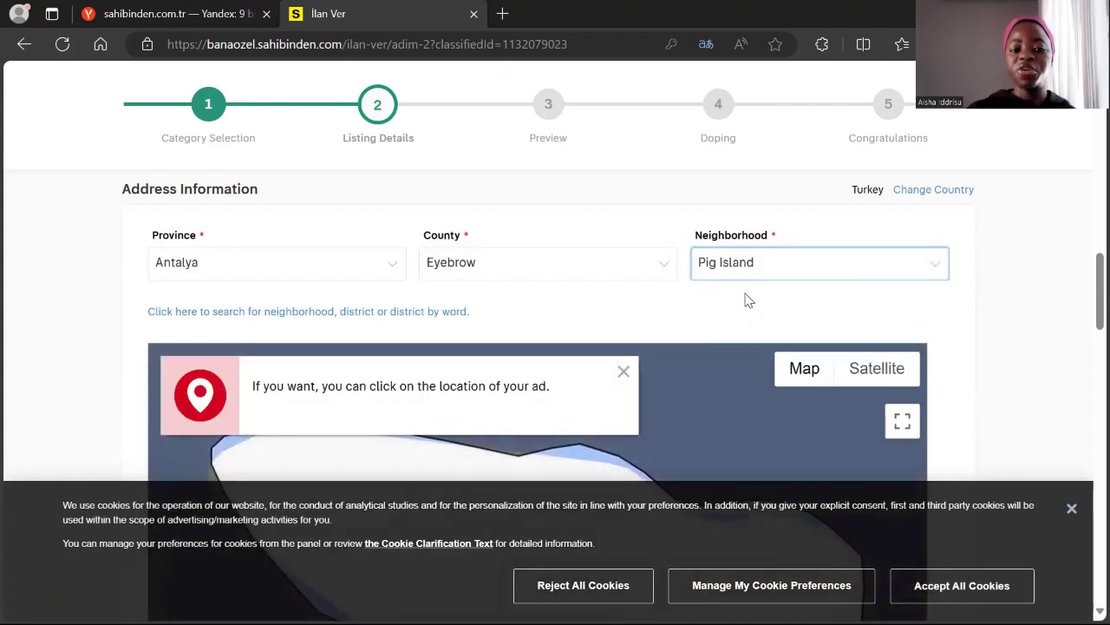
# - Tick English as the tutoring language under More Information
pyautogui.scroll(-3, 743, 298)
pyautogui.scroll(-5, 749, 304)
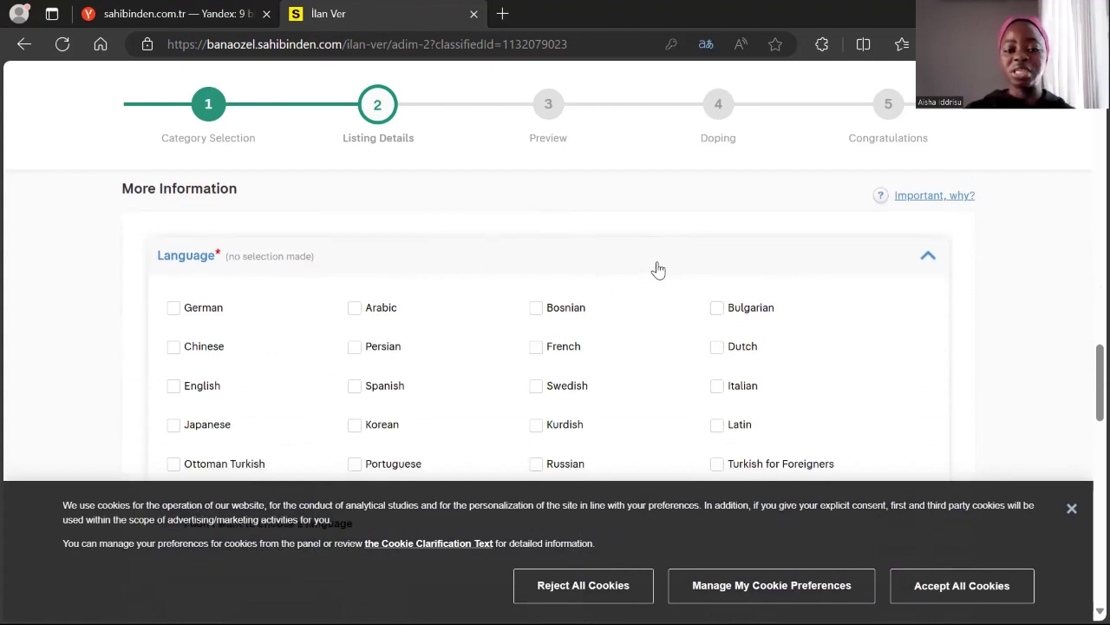
pyautogui.scroll(-2, 607, 299)
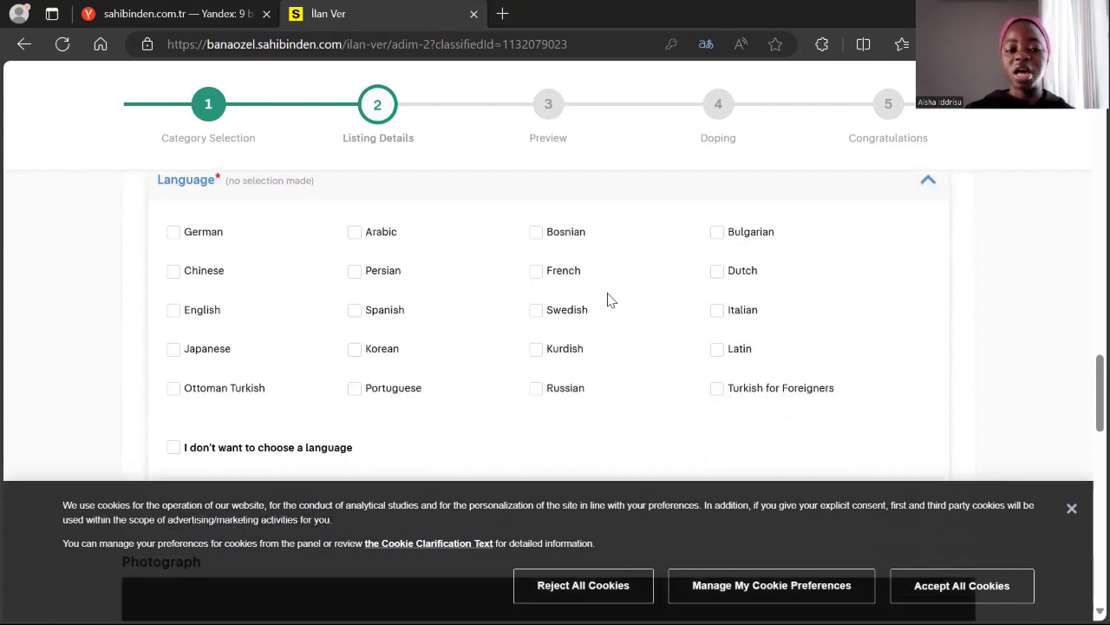
pyautogui.scroll(2, 634, 275)
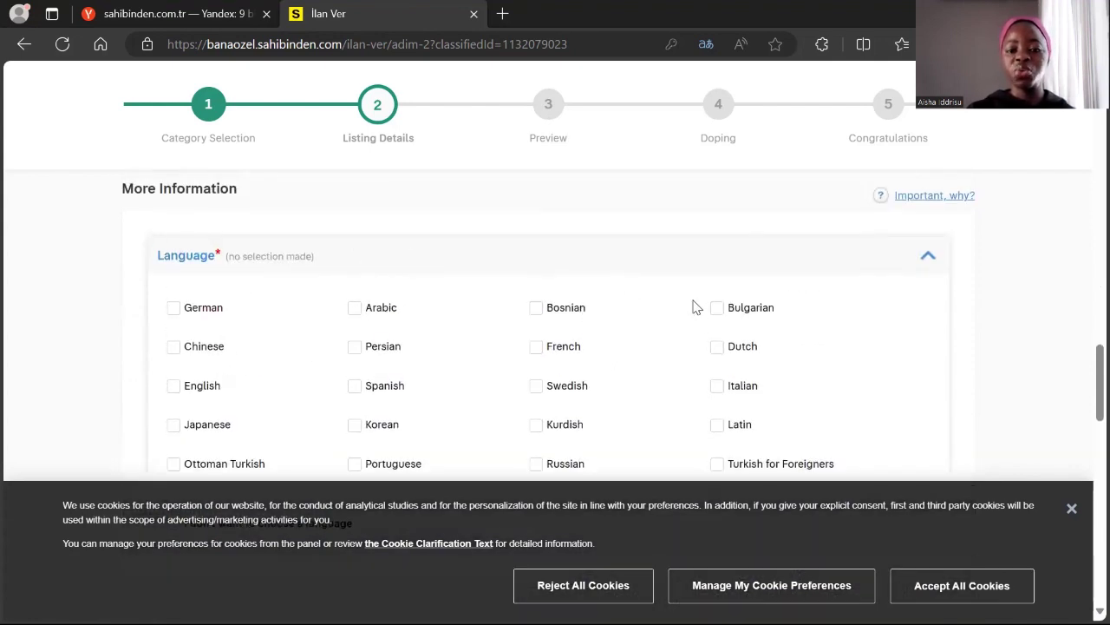
pyautogui.click(174, 388)
pyautogui.scroll(-3, 699, 320)
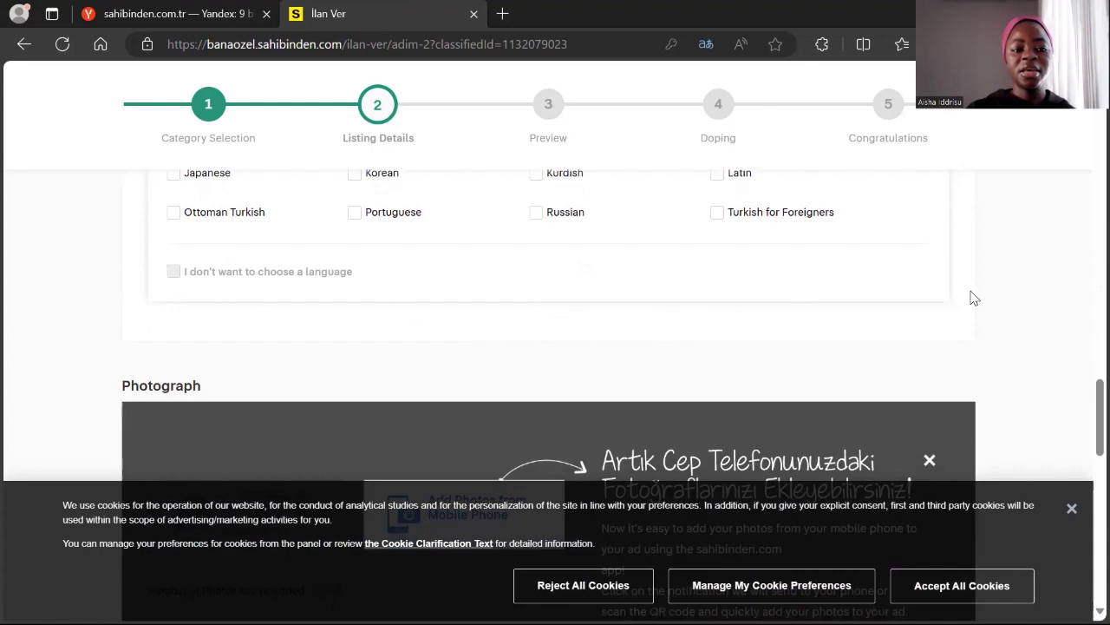
# - Accept the ad placement rules and submit the English Teacher listing details for preview
pyautogui.scroll(-3, 815, 321)
pyautogui.scroll(-4, 808, 322)
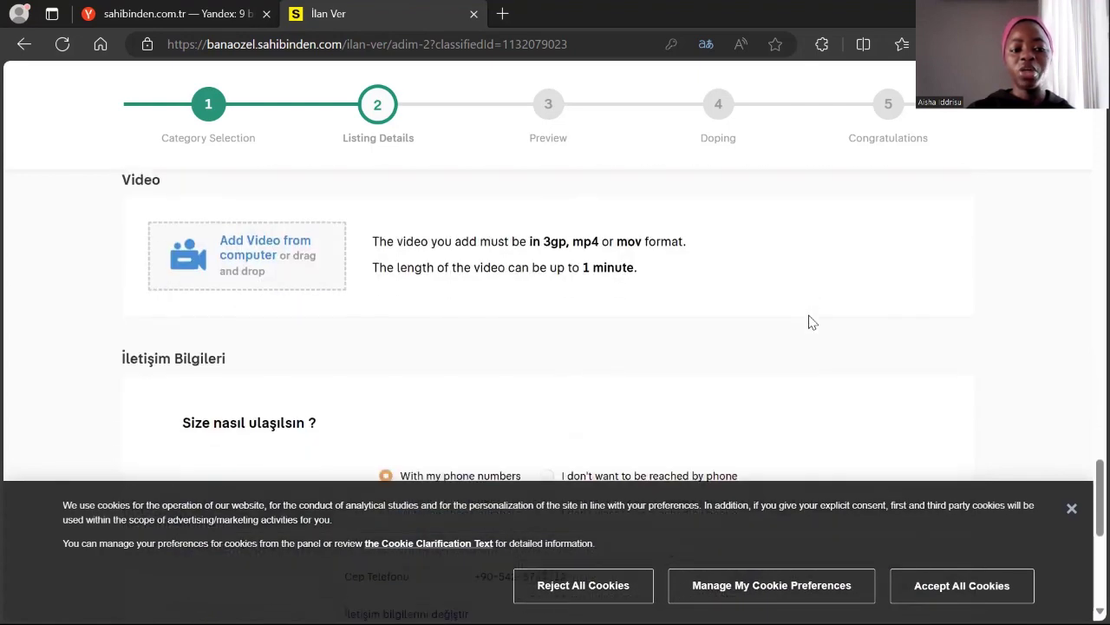
pyautogui.scroll(1, 808, 322)
pyautogui.scroll(3, 809, 322)
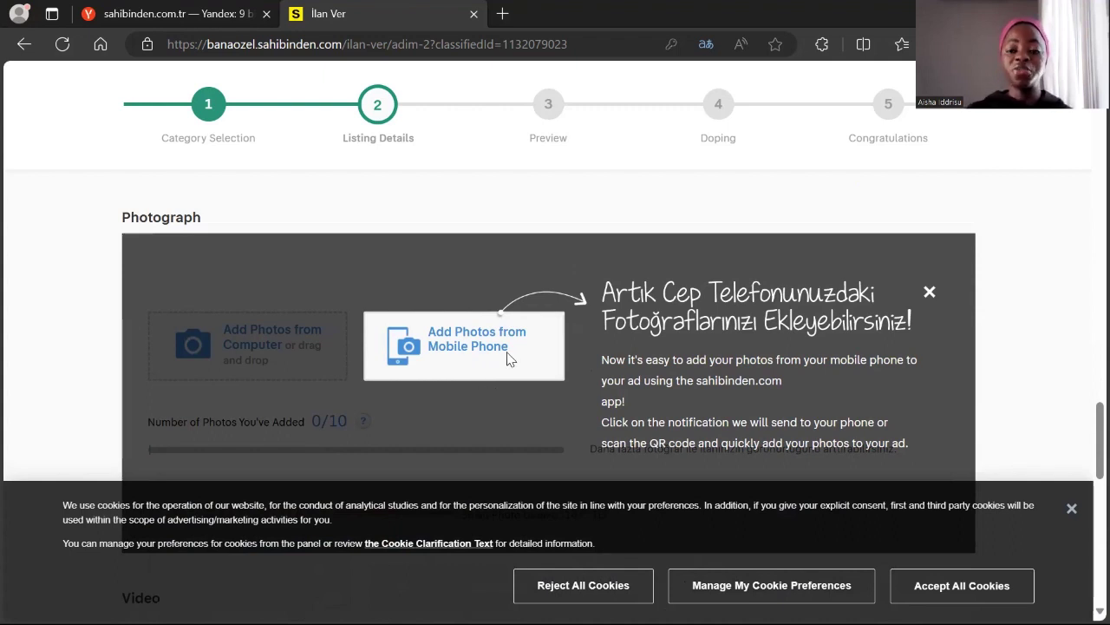
pyautogui.scroll(-3, 508, 357)
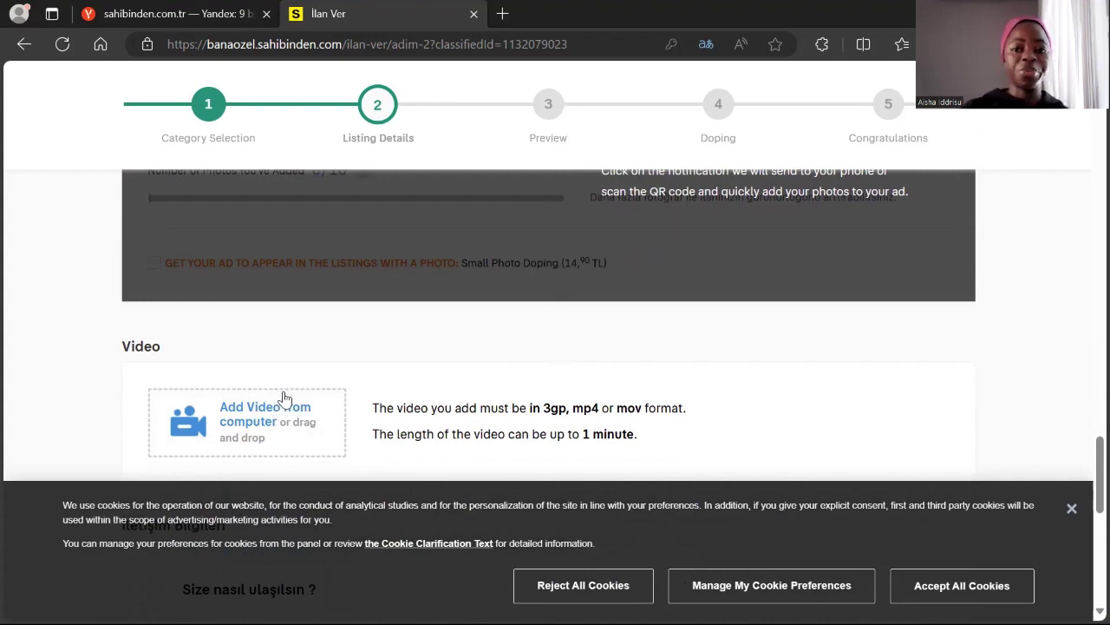
pyautogui.scroll(-4, 388, 364)
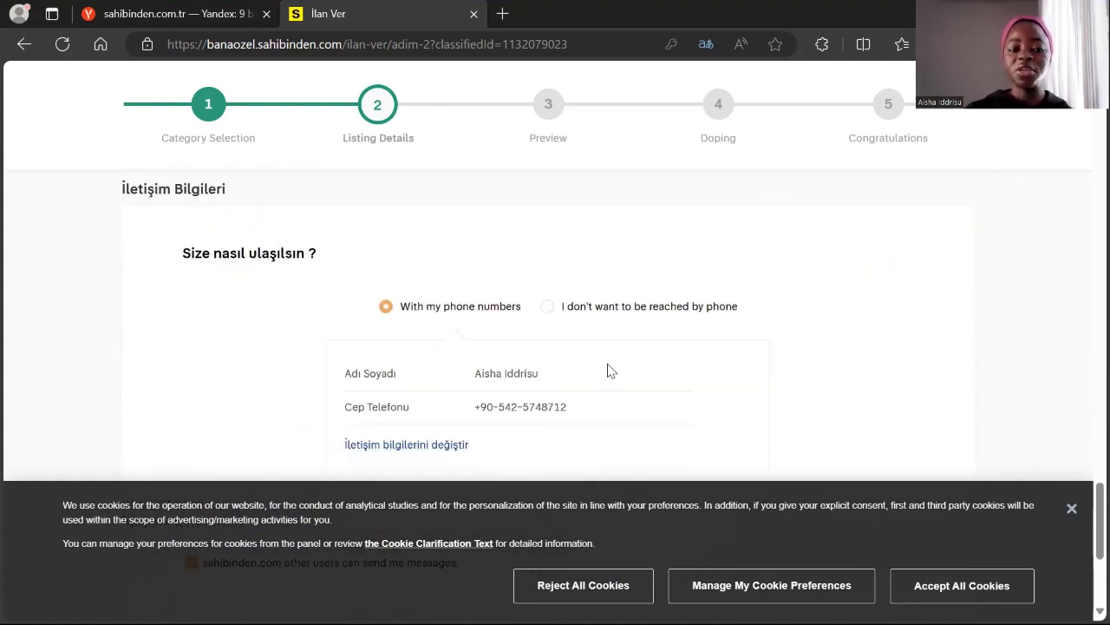
pyautogui.scroll(-1, 555, 369)
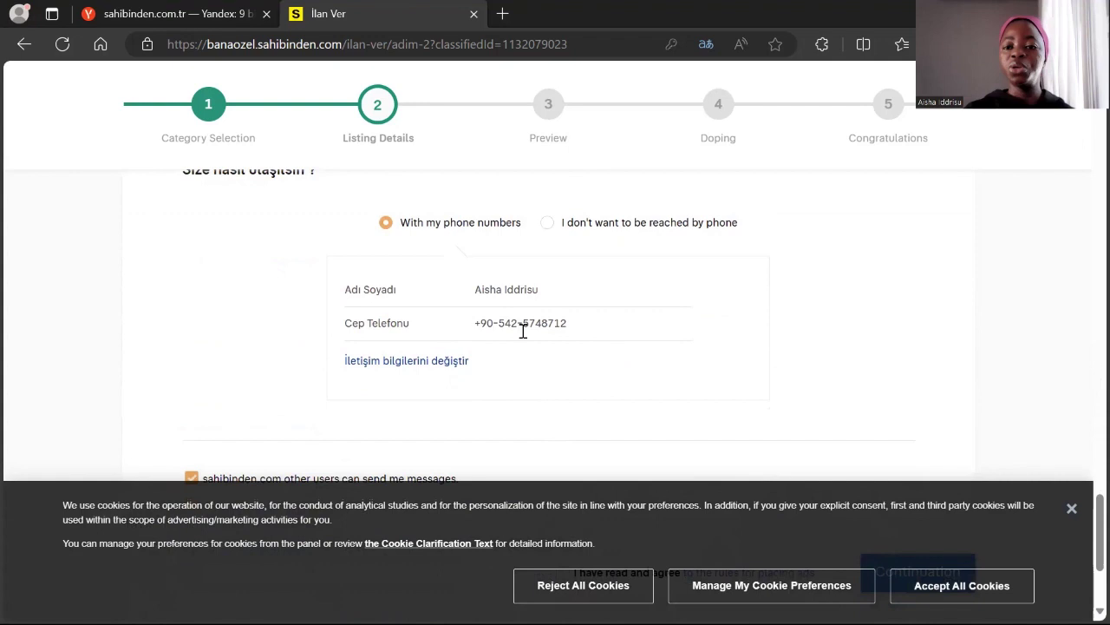
pyautogui.scroll(-3, 561, 325)
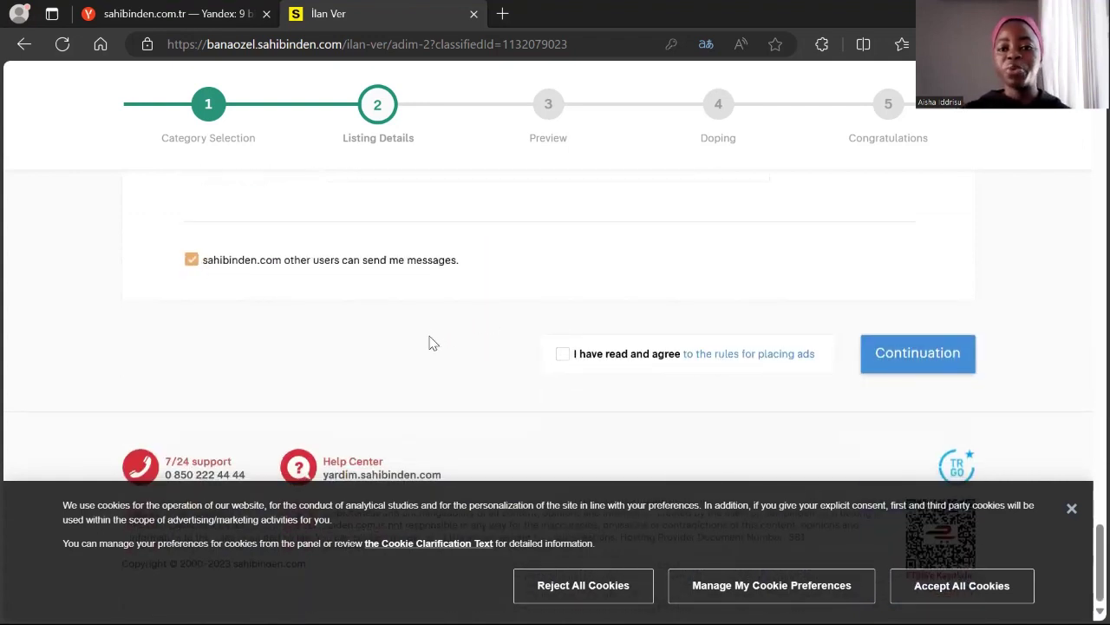
pyautogui.click(561, 354)
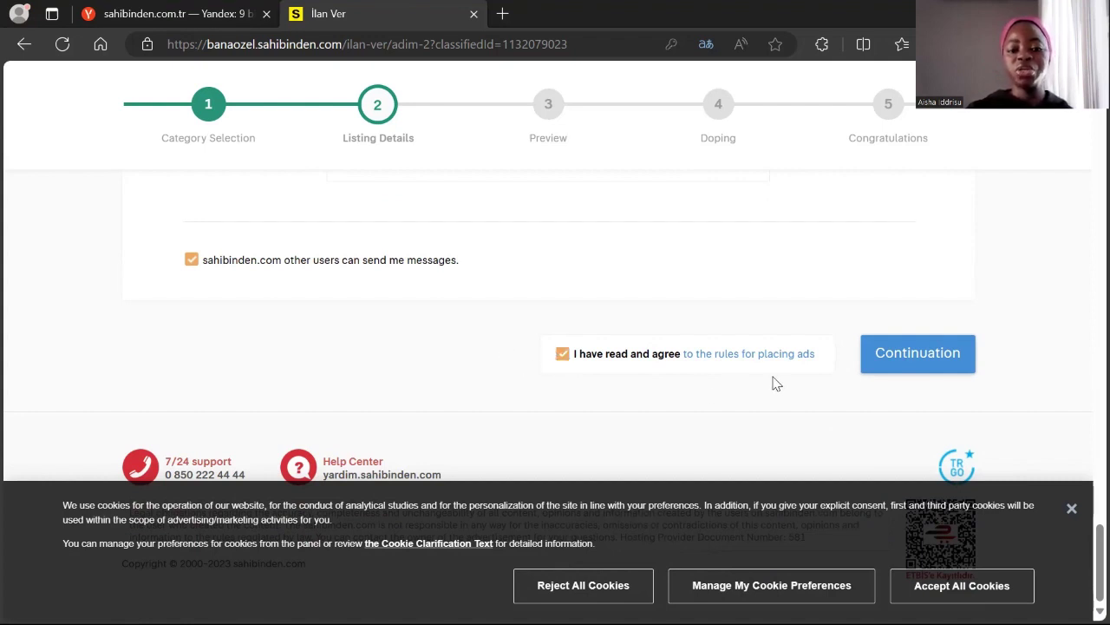
pyautogui.click(903, 359)
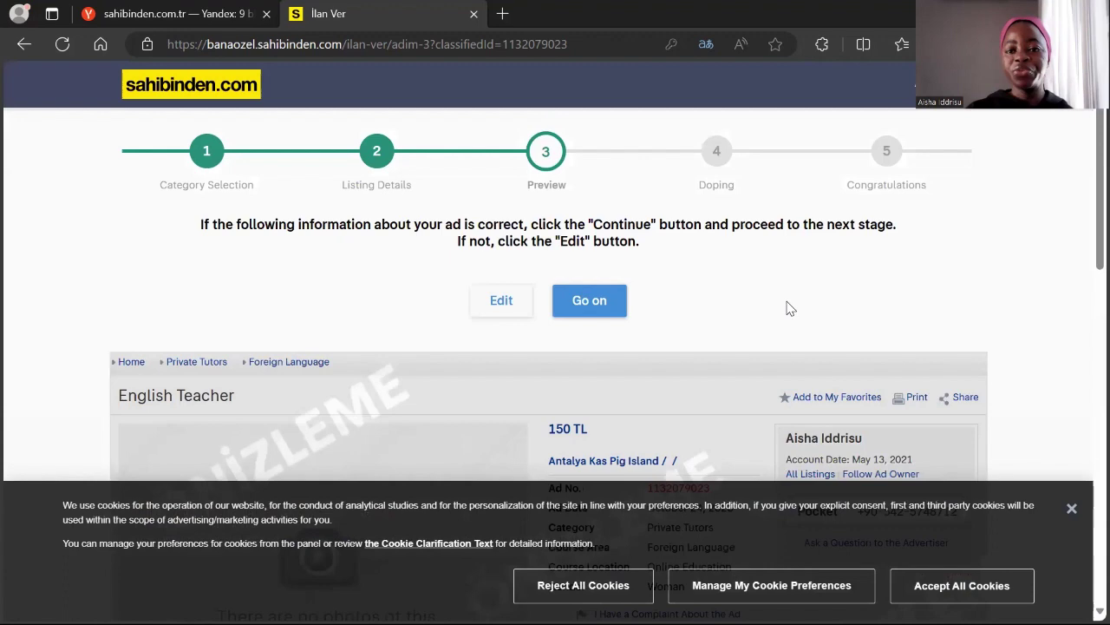
# - Review the English Teacher ad preview (150 TL, Antalya Kas Pig Island) and proceed to Doping
pyautogui.scroll(-3, 789, 308)
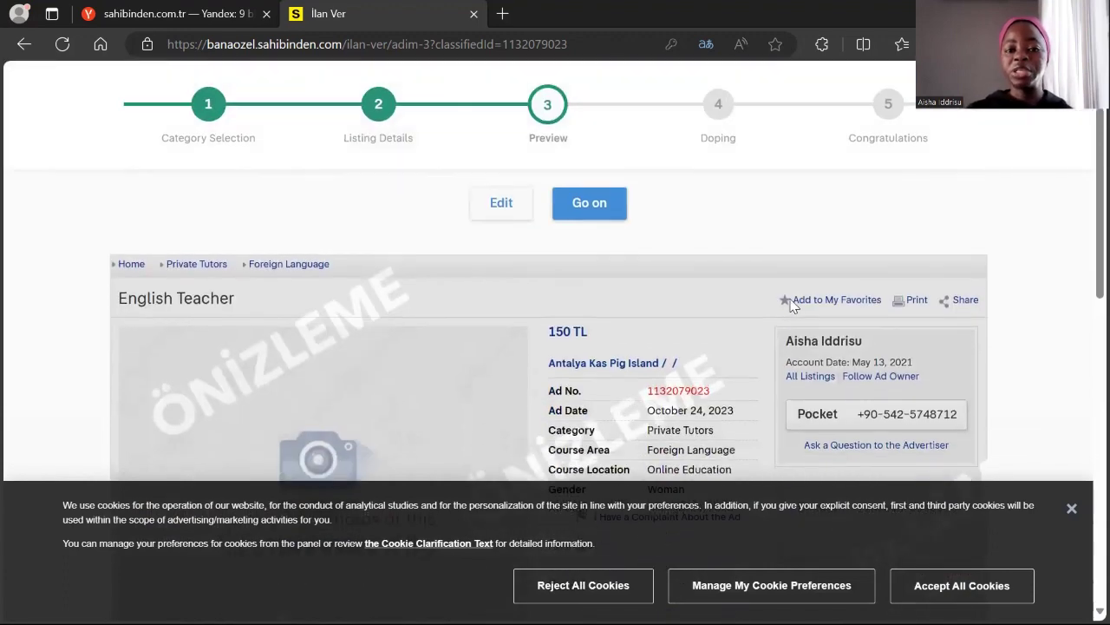
pyautogui.scroll(-4, 681, 282)
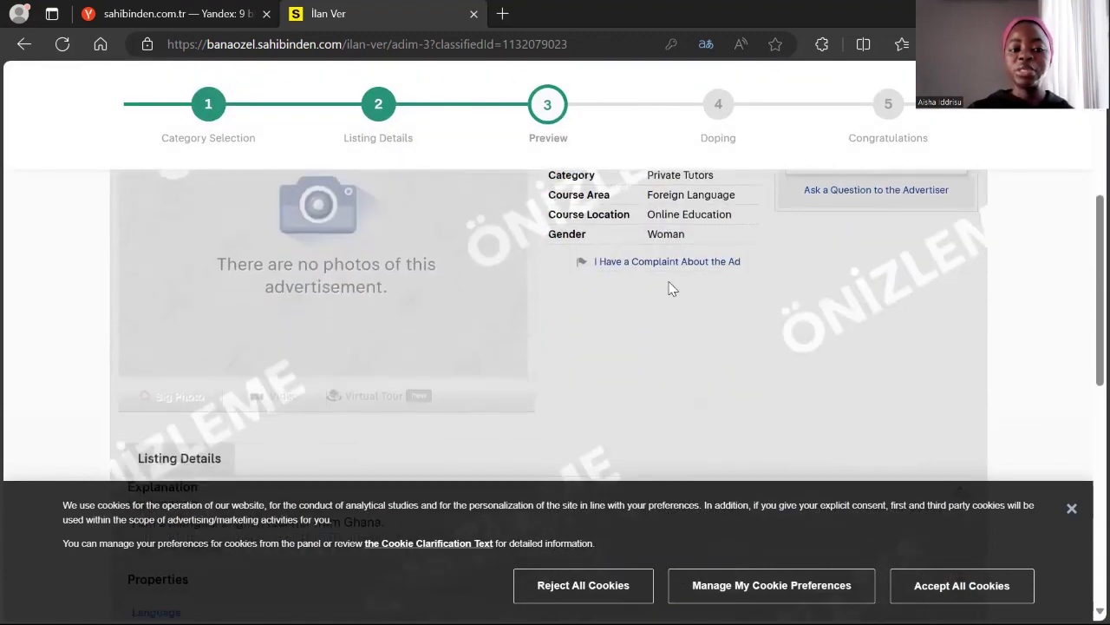
pyautogui.scroll(4, 815, 303)
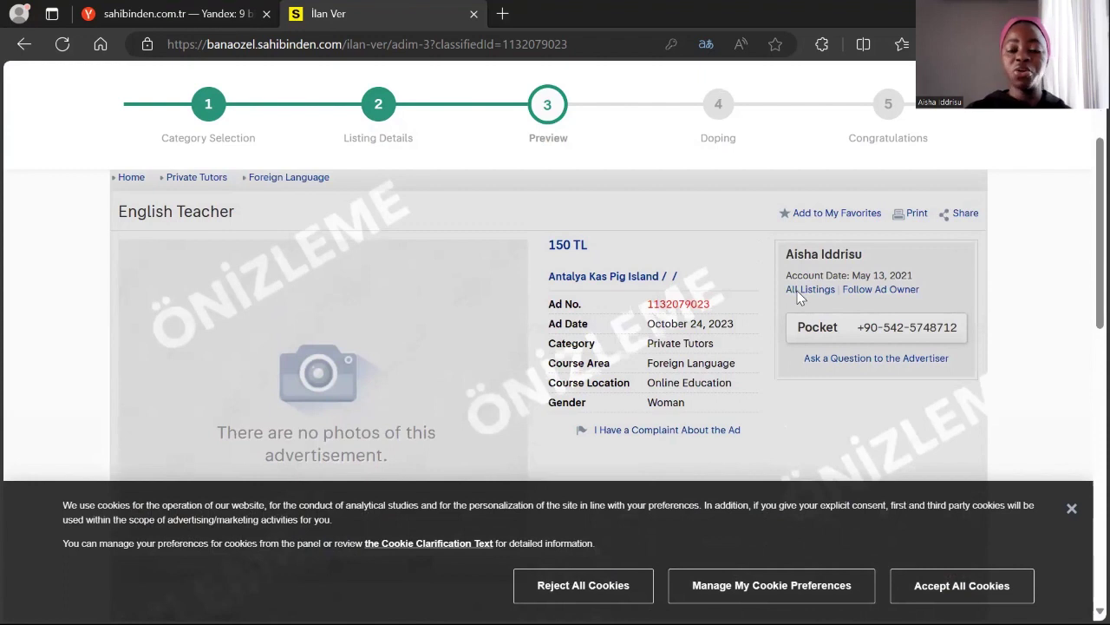
pyautogui.scroll(-2, 799, 286)
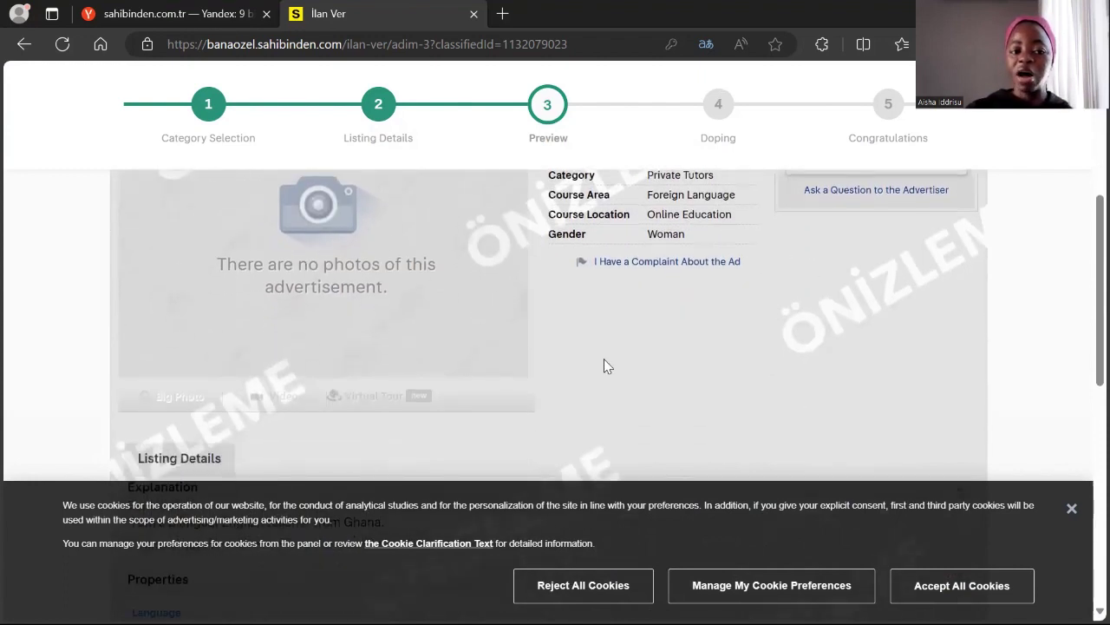
pyautogui.scroll(-4, 608, 347)
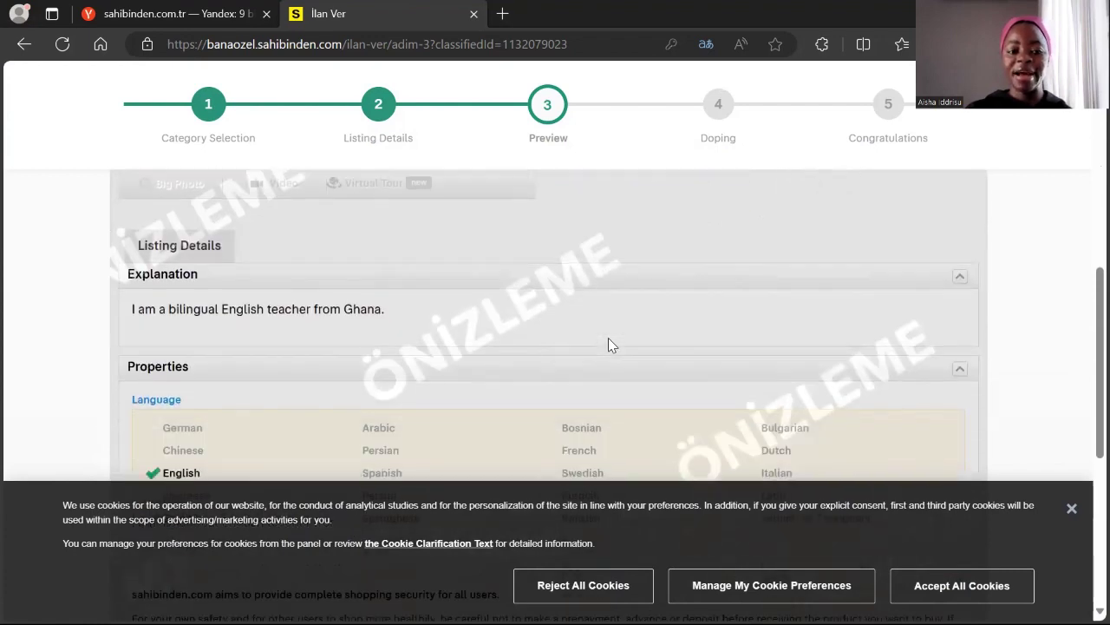
pyautogui.scroll(-2, 610, 340)
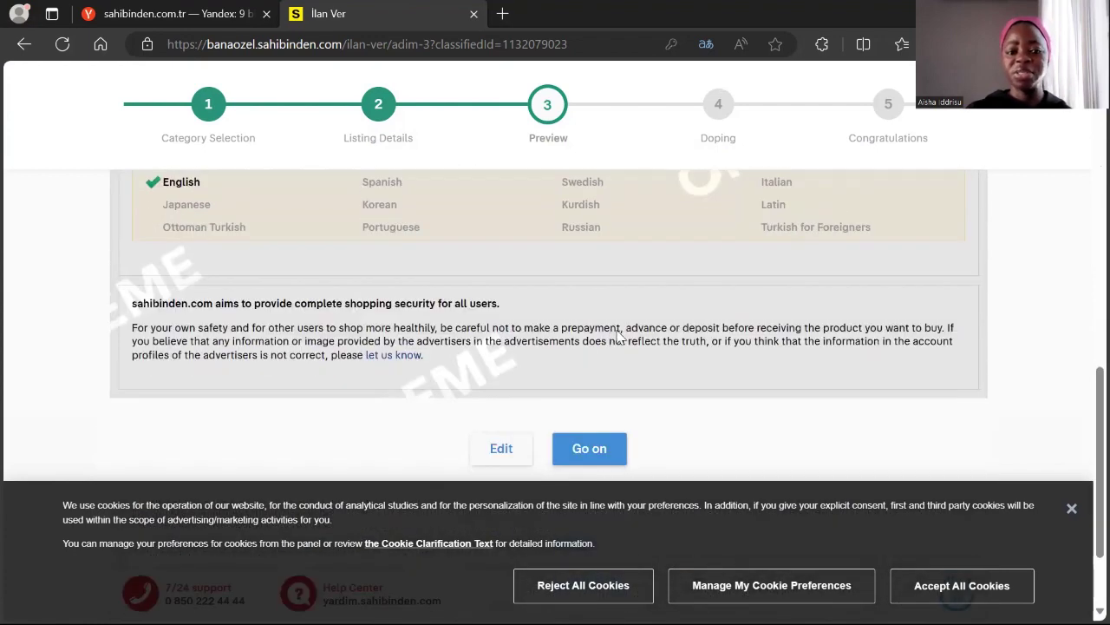
pyautogui.scroll(3, 678, 330)
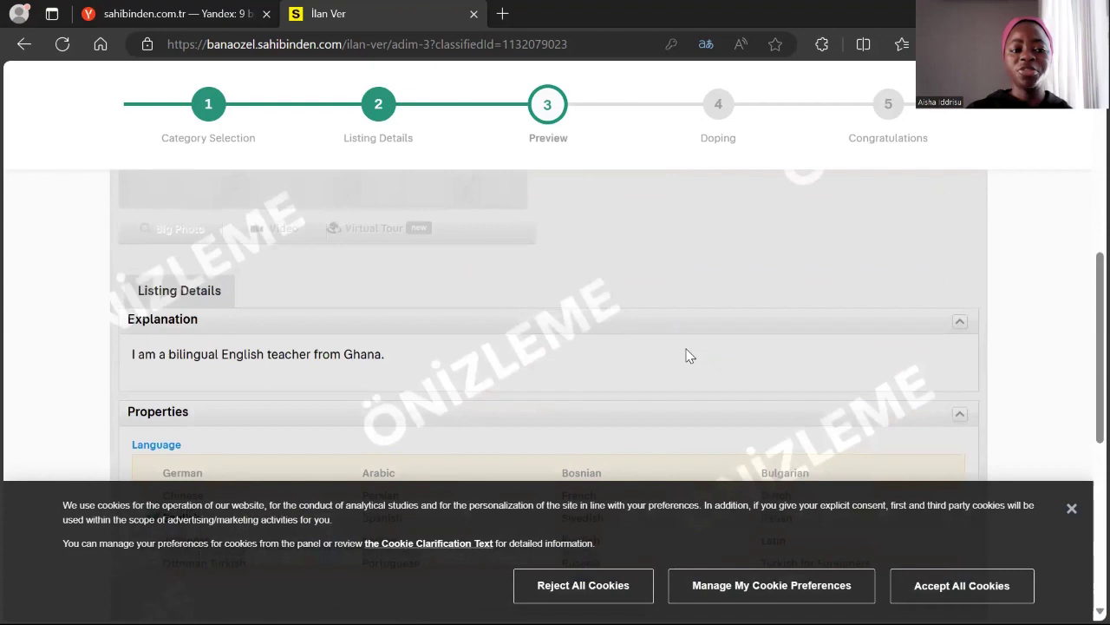
pyautogui.scroll(4, 682, 323)
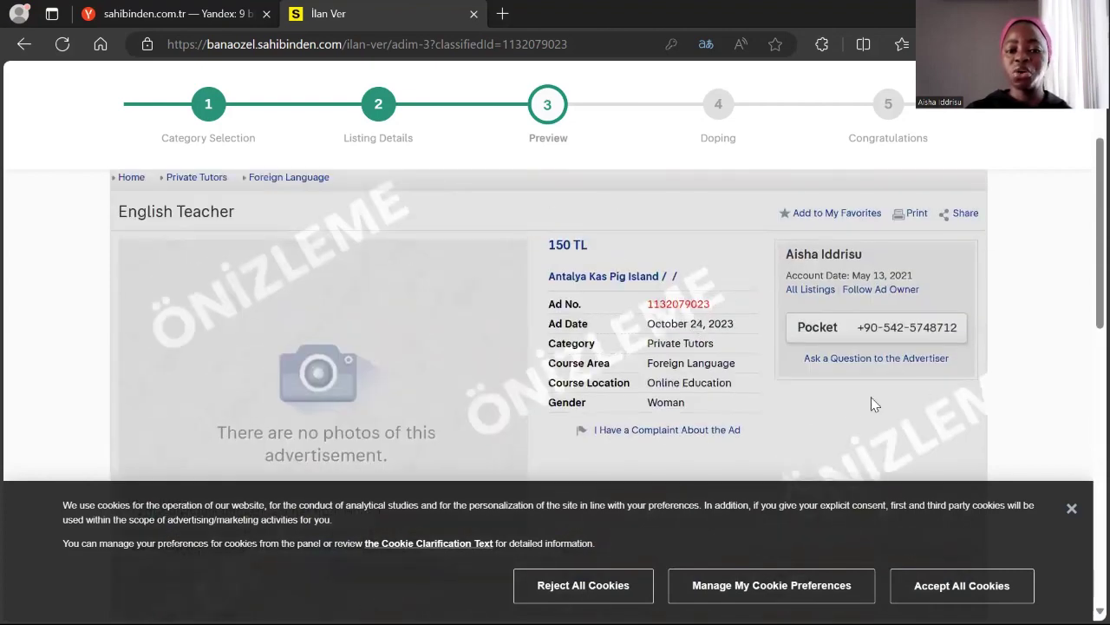
pyautogui.scroll(-5, 769, 319)
pyautogui.scroll(-4, 767, 310)
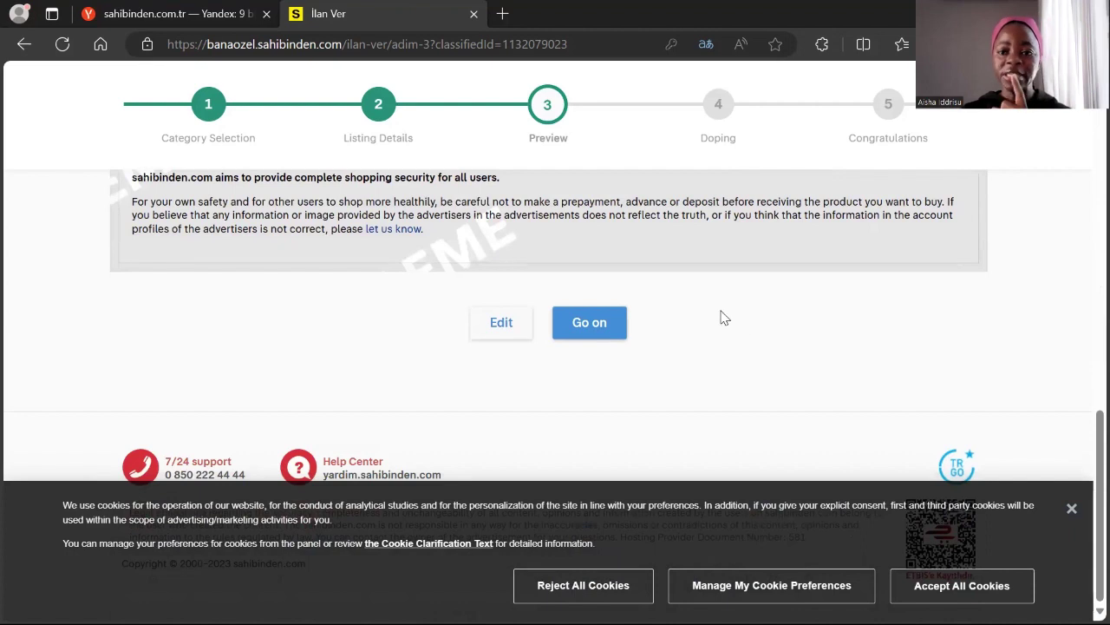
pyautogui.click(580, 324)
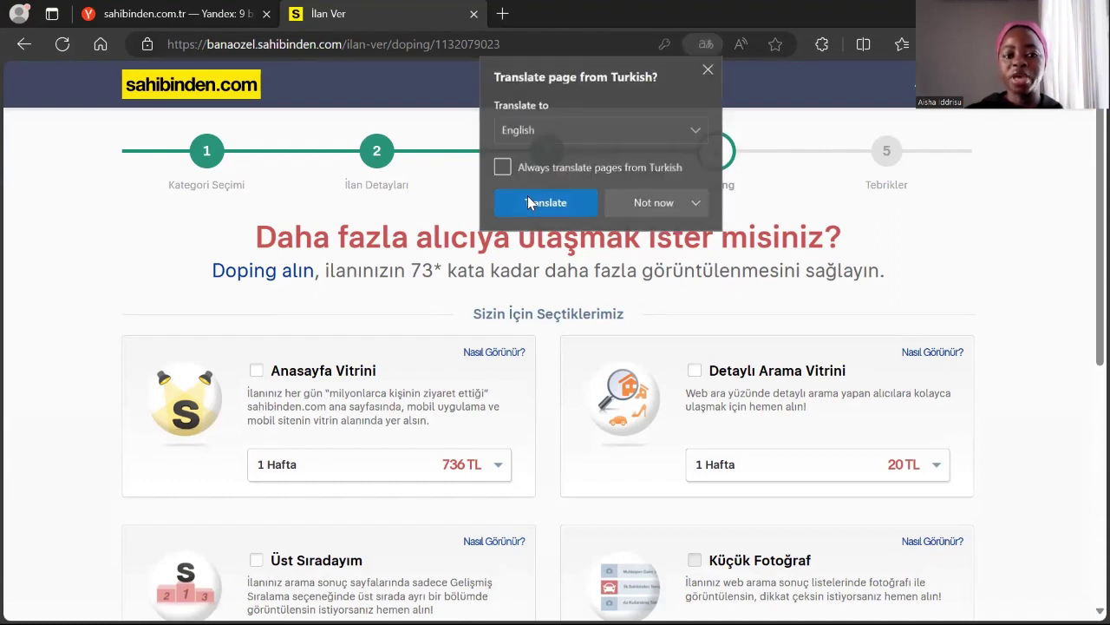
# - Translate the doping page into English and look over the promotion options
pyautogui.click(530, 197)
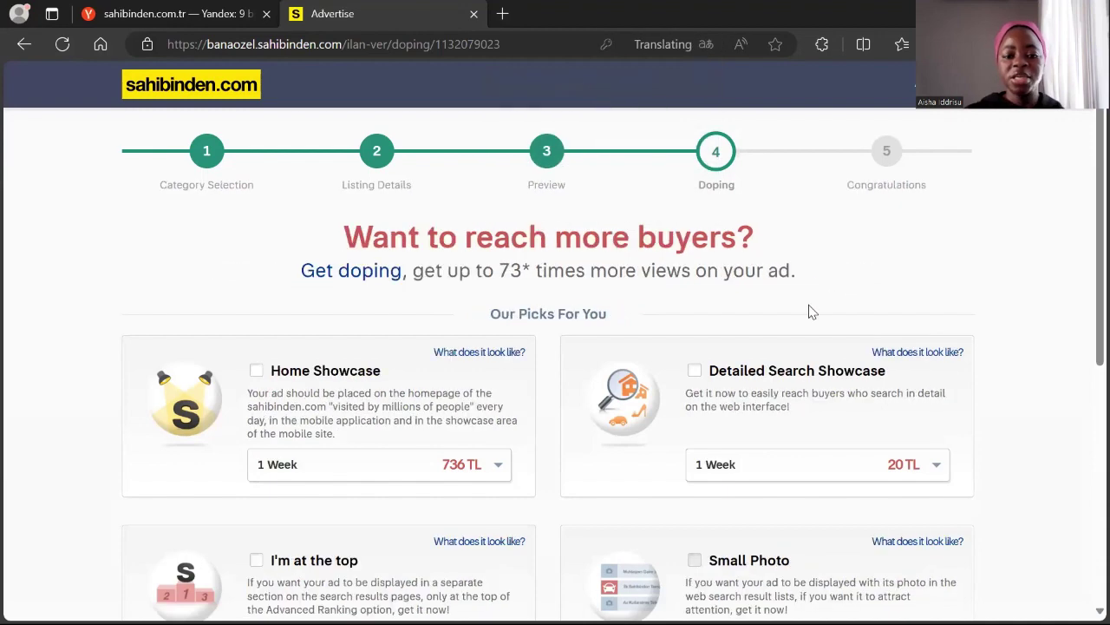
pyautogui.scroll(-2, 785, 273)
pyautogui.scroll(2, 778, 261)
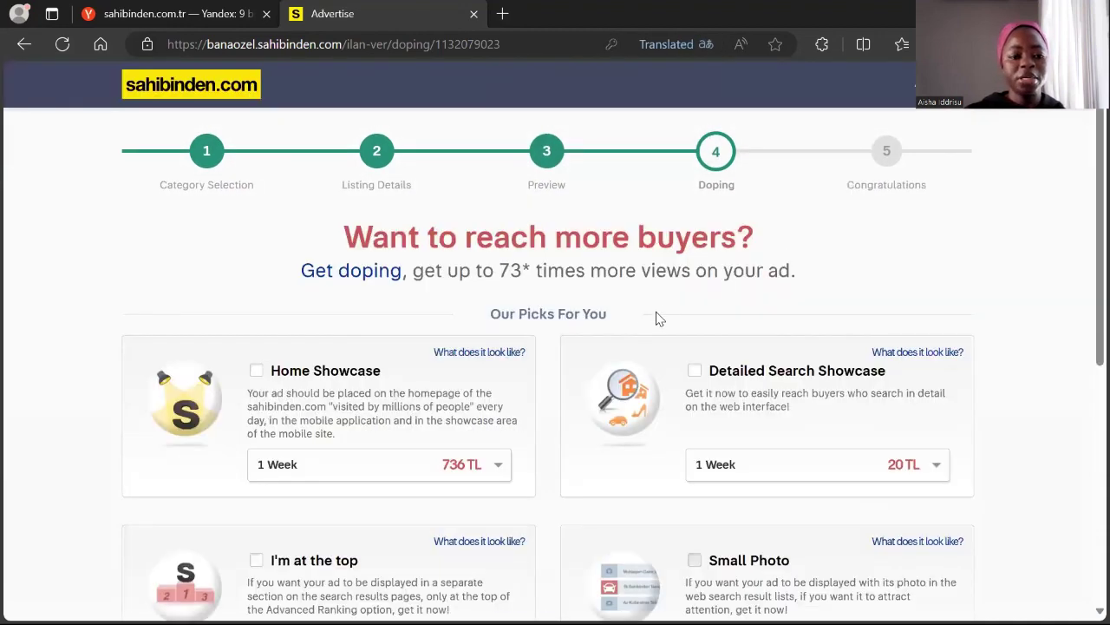
pyautogui.scroll(-2, 659, 314)
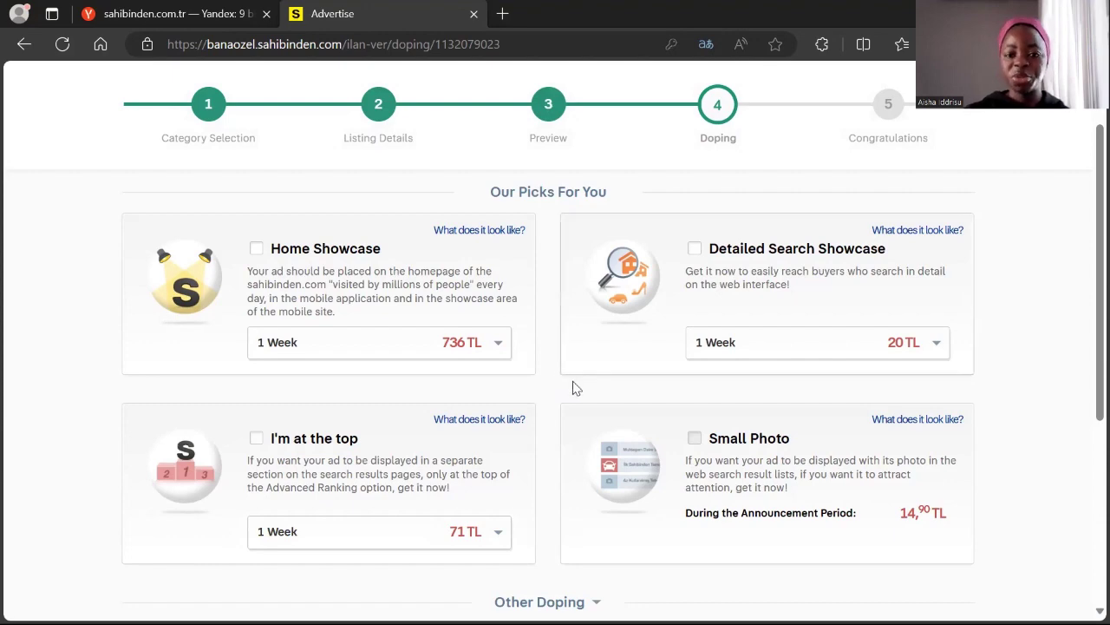
pyautogui.scroll(-2, 568, 384)
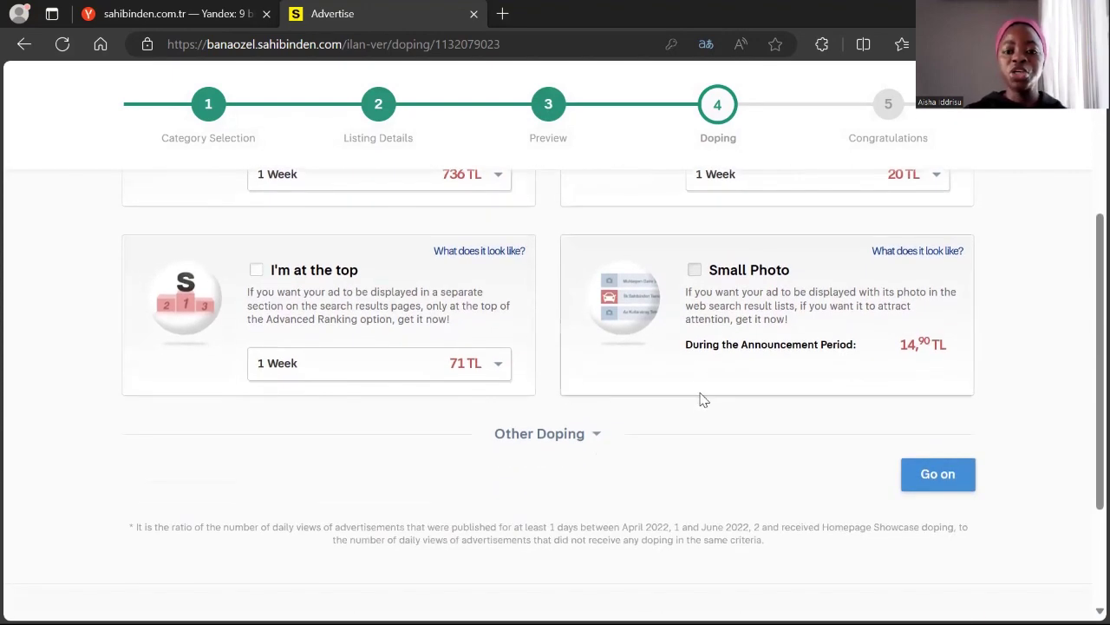
pyautogui.scroll(2, 702, 397)
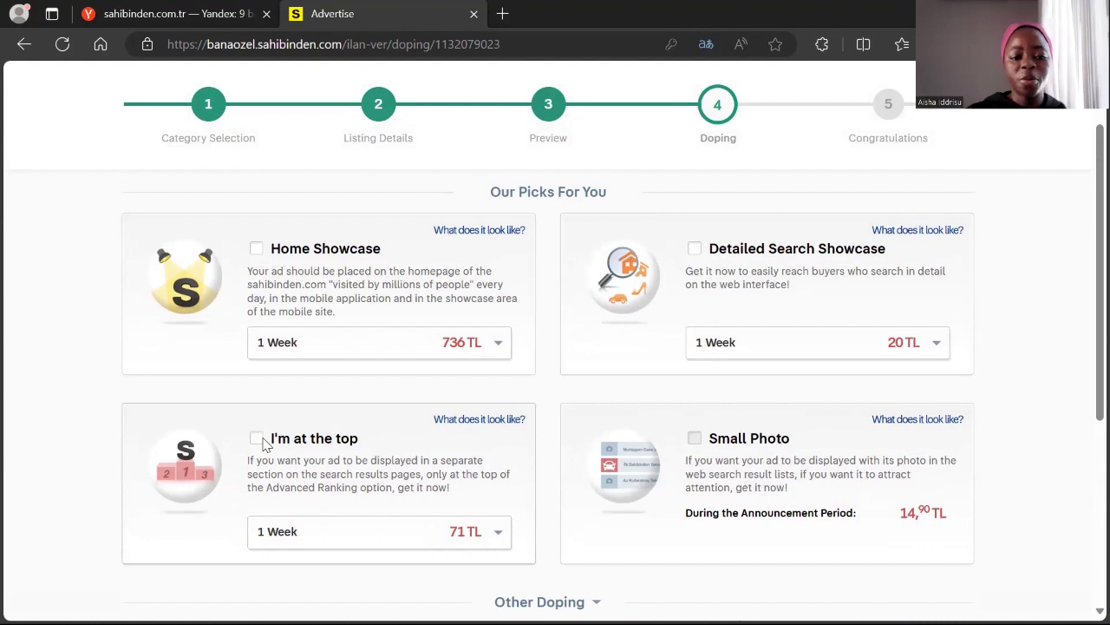
# - Add I'm at the top and Detailed Search Showcase for 1 week each, then continue
pyautogui.click(257, 439)
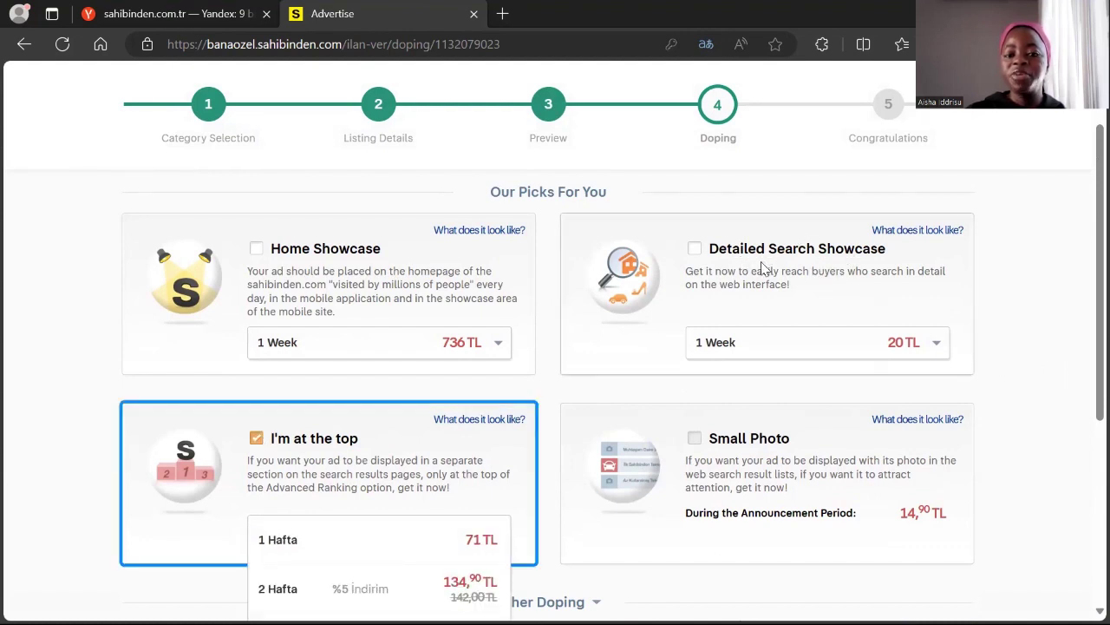
pyautogui.click(698, 249)
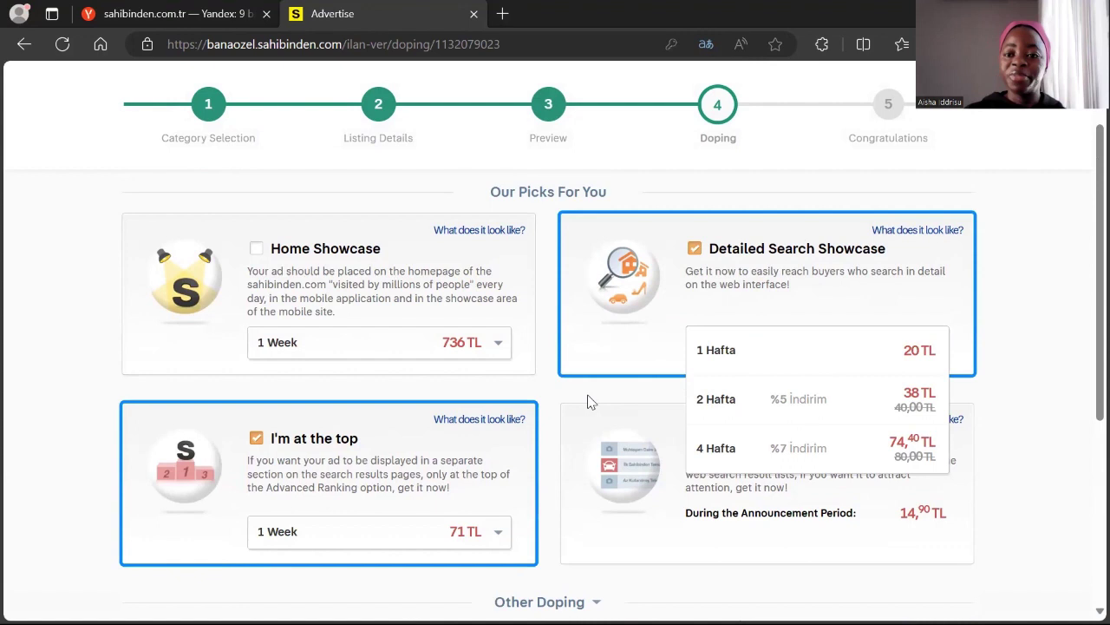
pyautogui.click(555, 394)
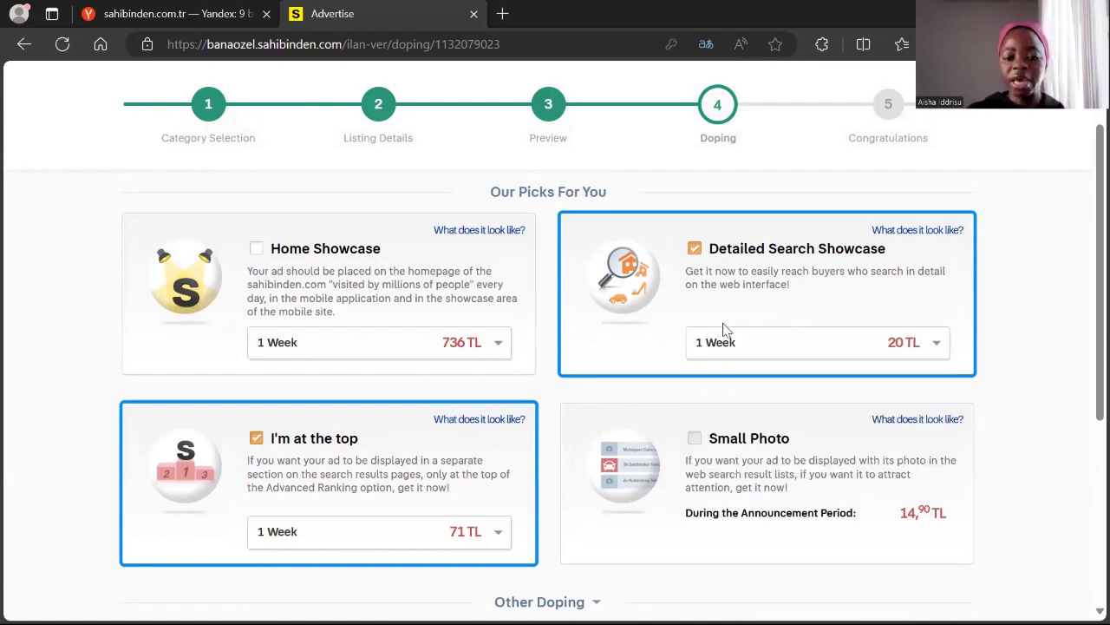
pyautogui.scroll(-1, 733, 306)
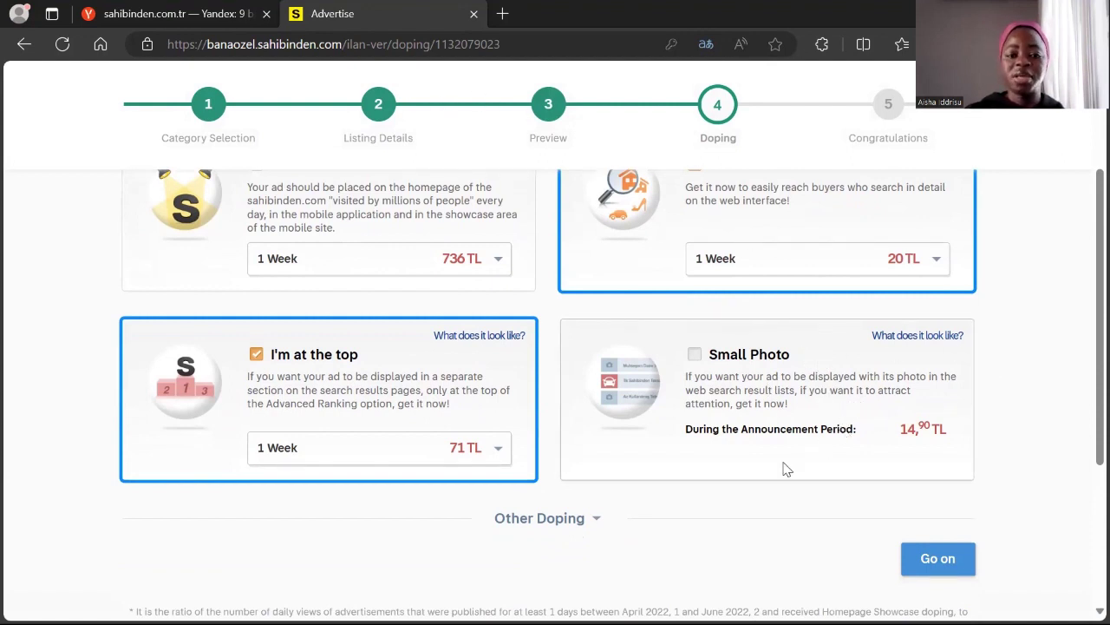
pyautogui.click(936, 563)
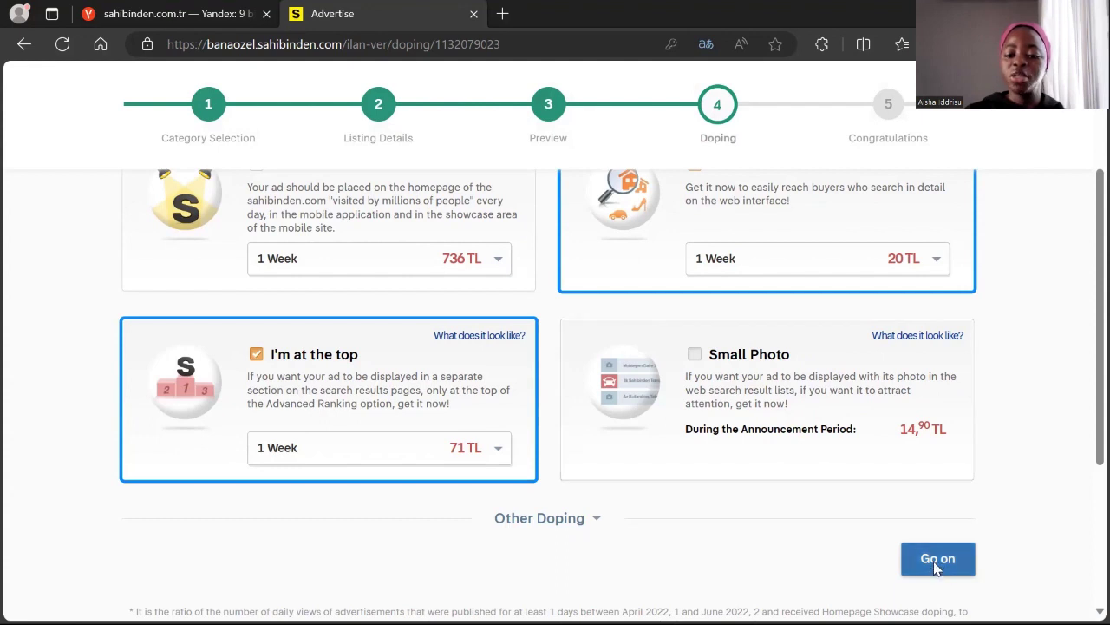